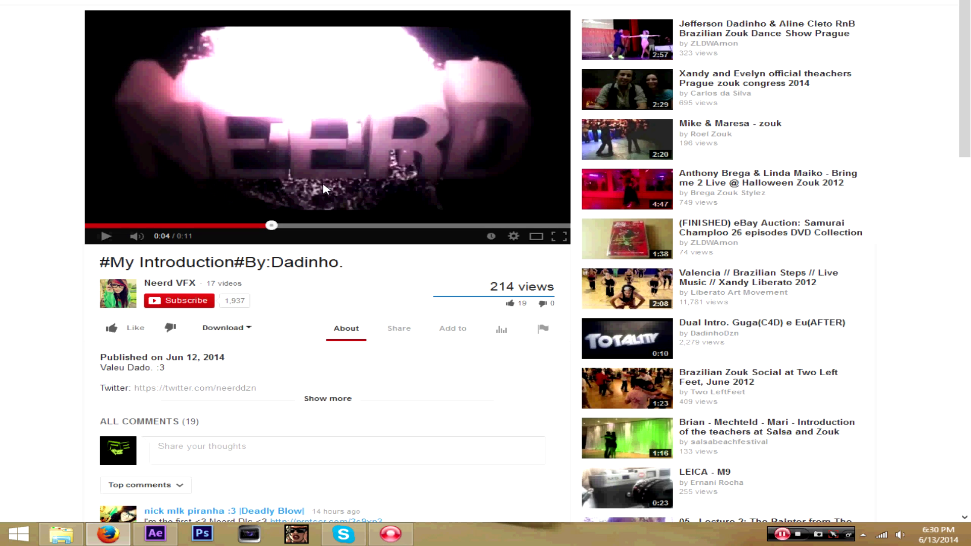
Mute the NEERD intro video and play it in short bursts to 0:05.
click(161, 237)
click(105, 235)
click(105, 236)
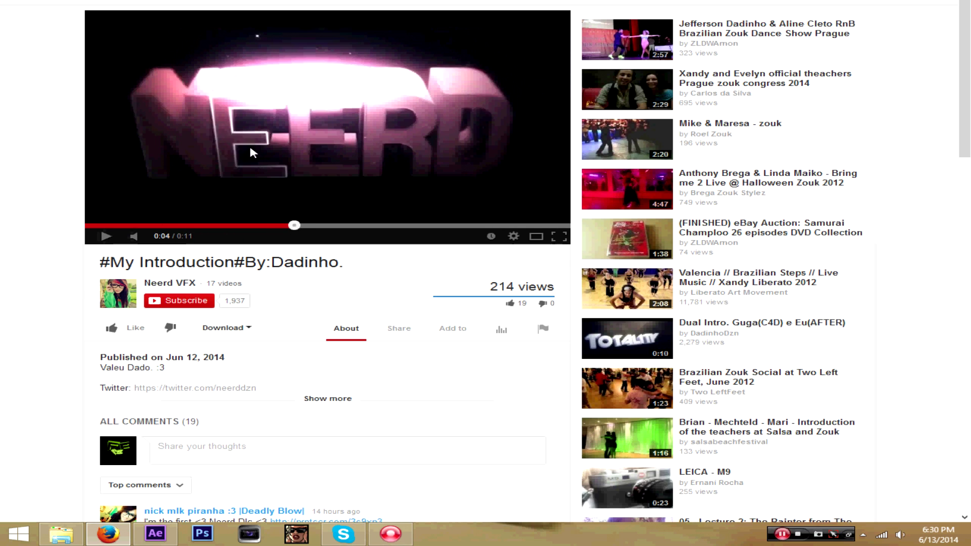
click(106, 236)
click(106, 236)
click(107, 237)
click(354, 158)
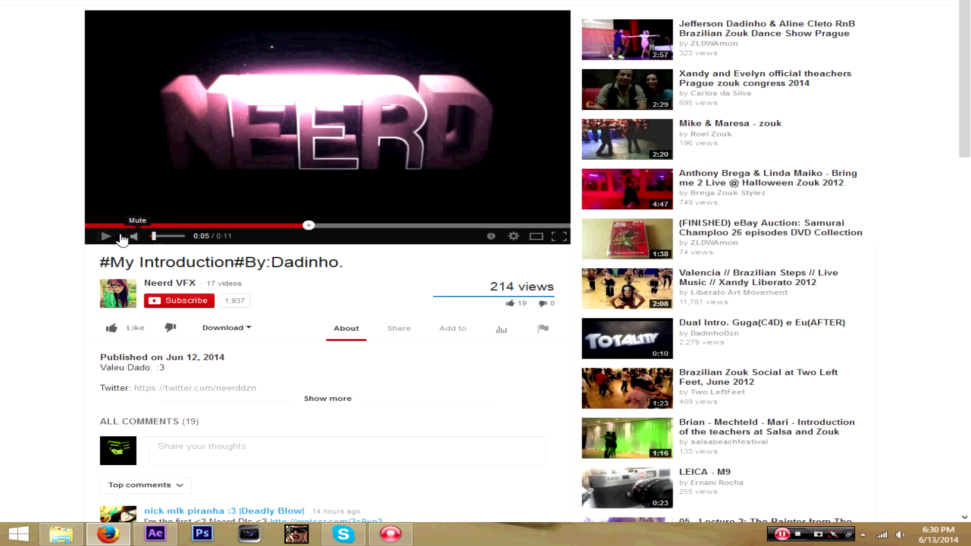
Step a few more frames, seek back to 0:04, pause at 0:05, then return to After Effects.
click(106, 236)
click(106, 237)
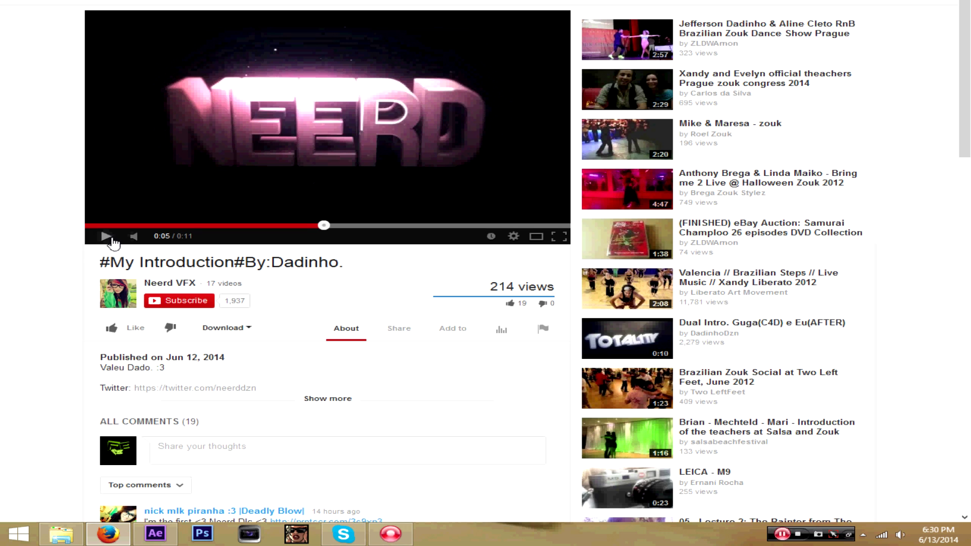
click(105, 236)
click(106, 236)
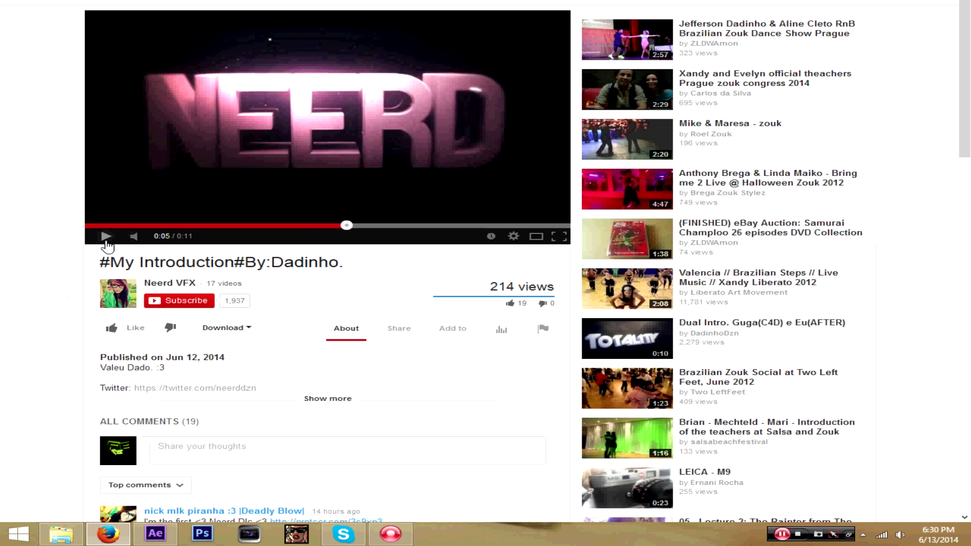
click(290, 227)
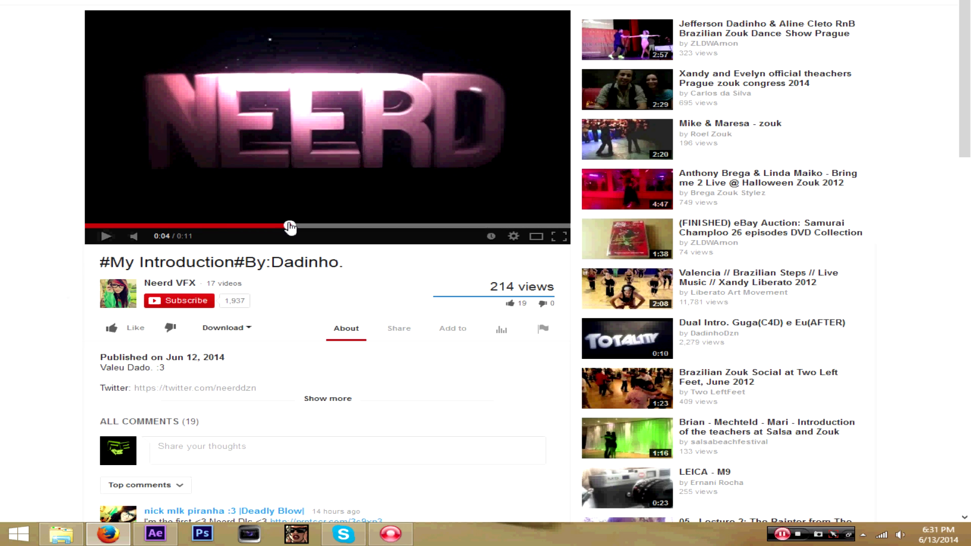
click(105, 236)
click(106, 236)
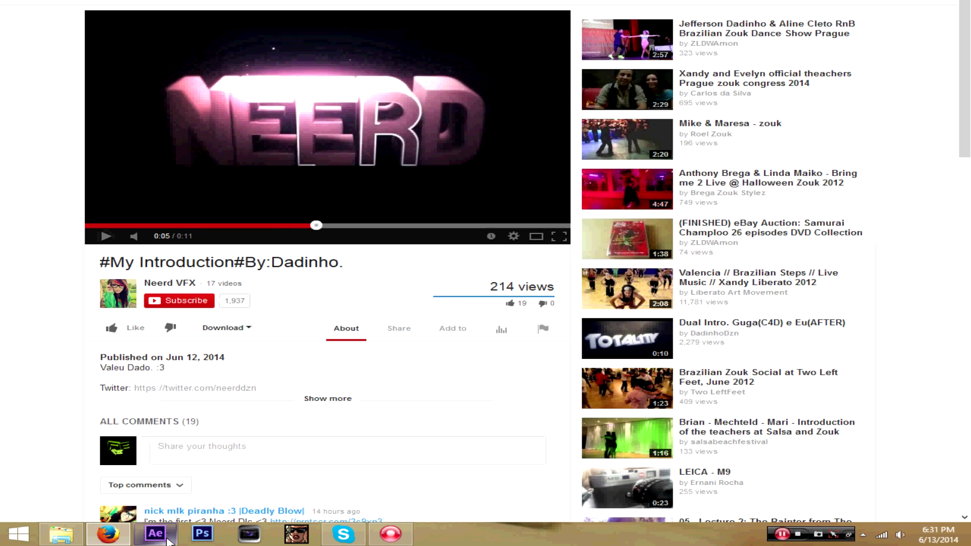
click(168, 540)
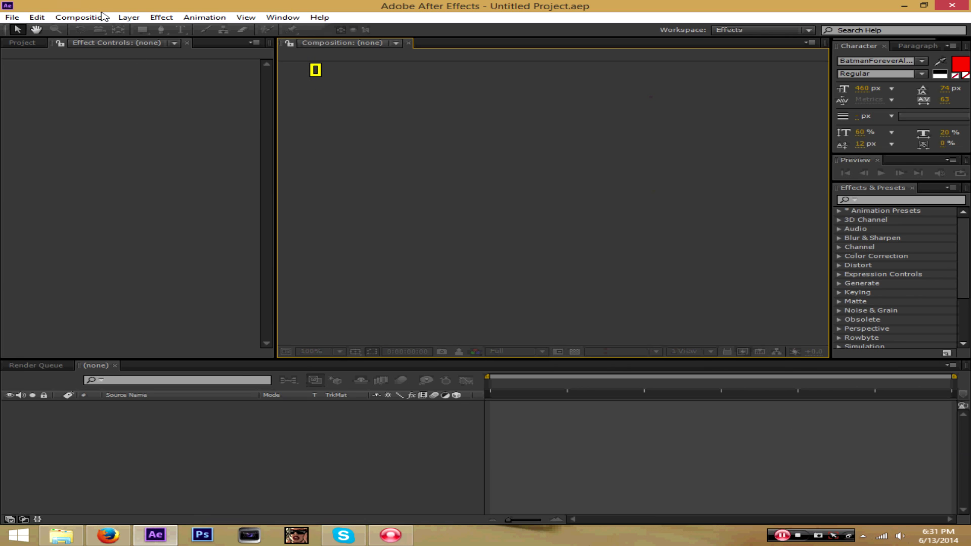
Start a new empty After Effects project.
click(12, 17)
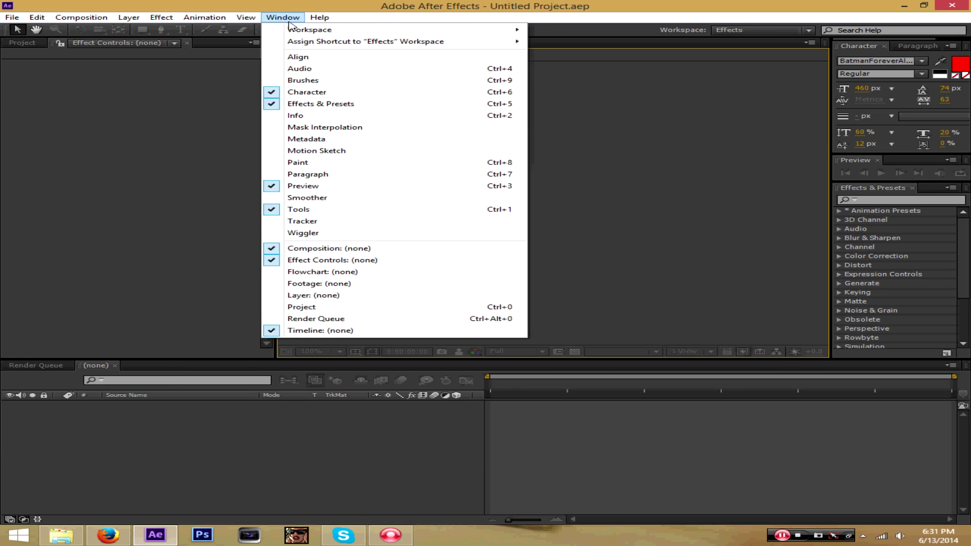
mouse_move(70, 30)
click(296, 30)
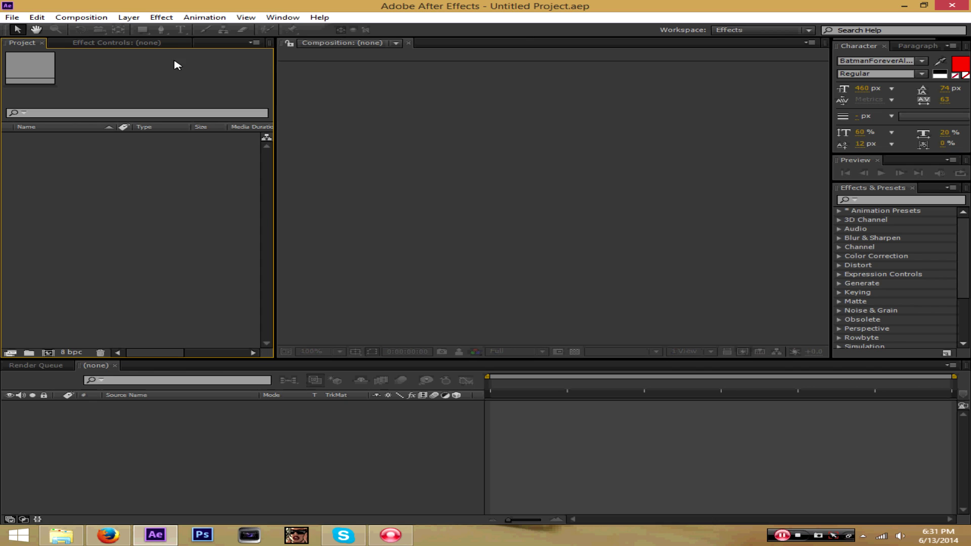
Add Comp 1, a new 1280×720, 29.97 fps composition with the HDV/HDTV 720 preset.
click(81, 17)
click(101, 30)
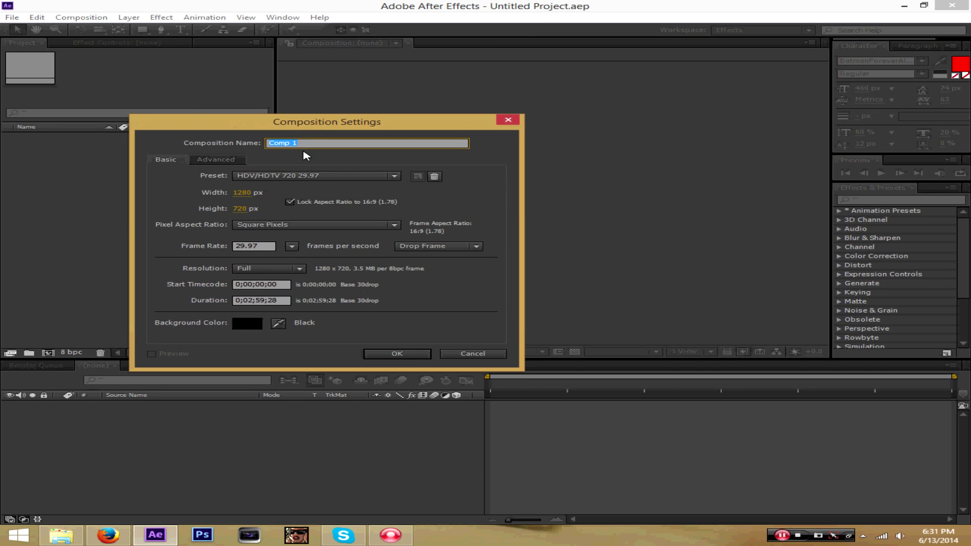
click(390, 354)
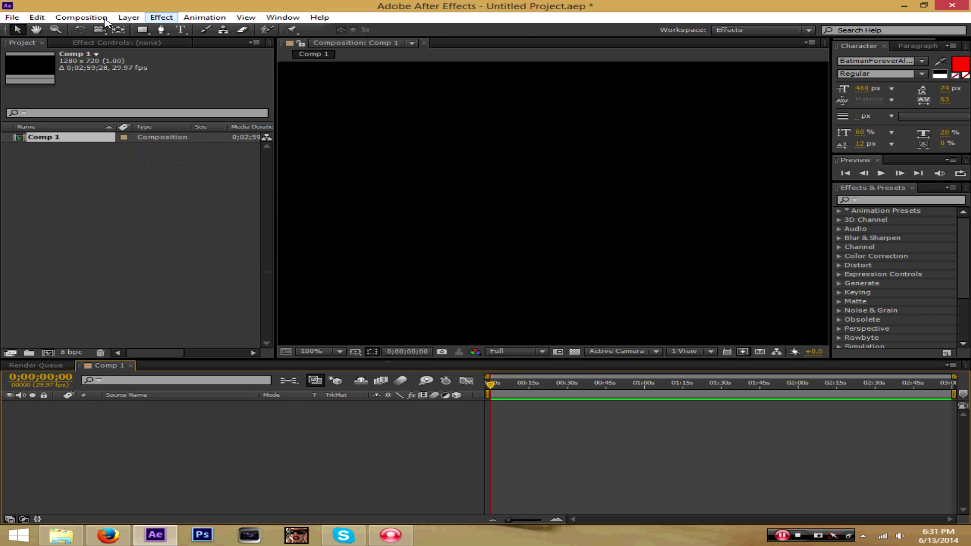
click(181, 30)
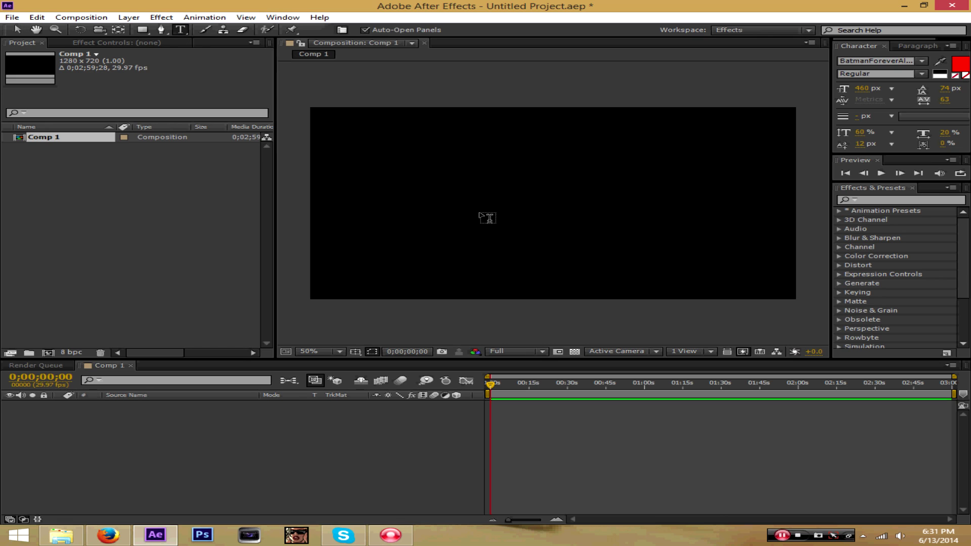
Type DAVID as a new text layer in the composition and select all of it.
click(480, 218)
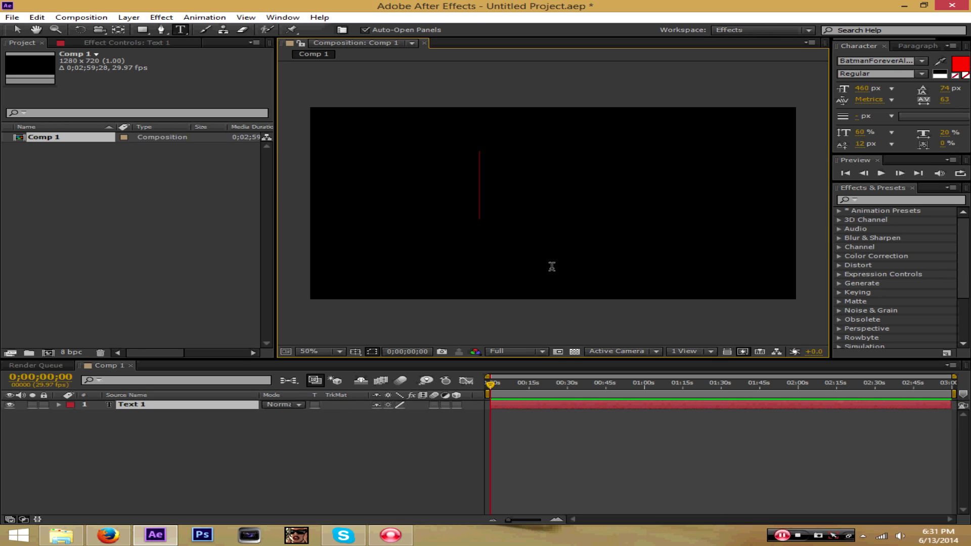
text(DA)
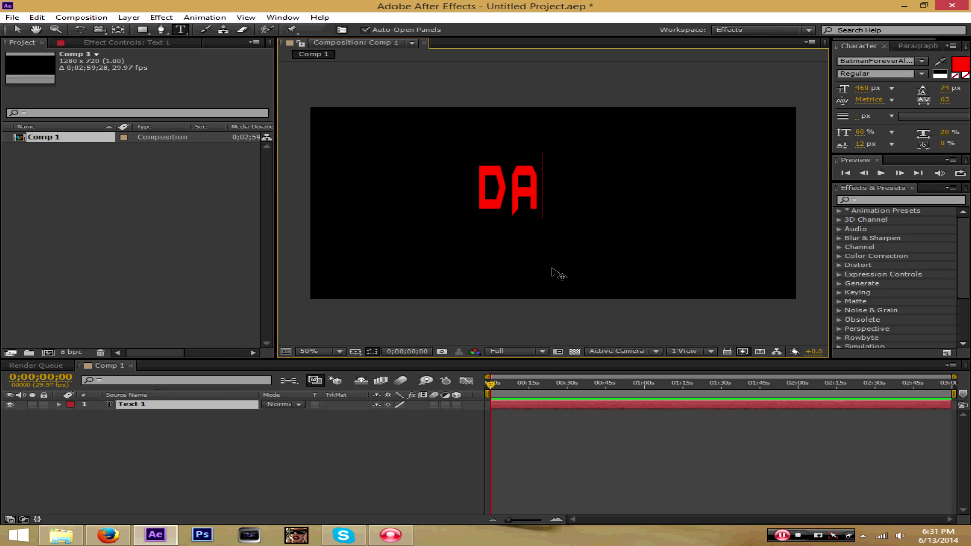
text(VID)
key(ctrl+a)
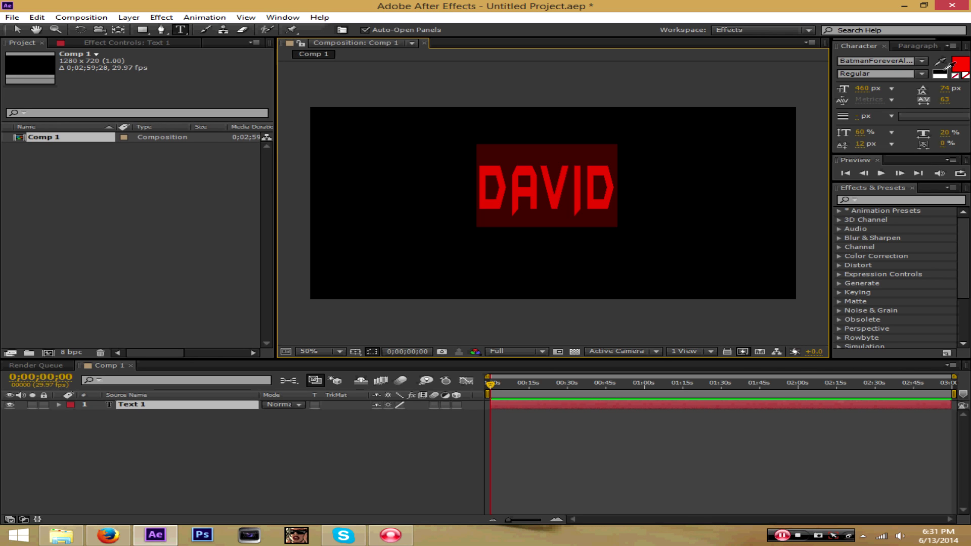
Try the Ebrima and Bilbo fonts on the DAVID text.
click(923, 61)
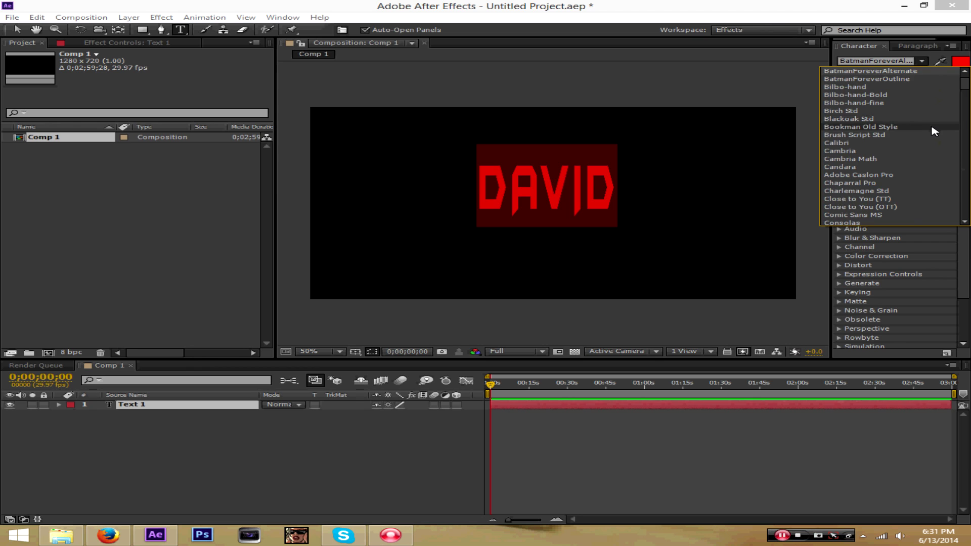
scroll(900, 152, down, 2)
click(895, 159)
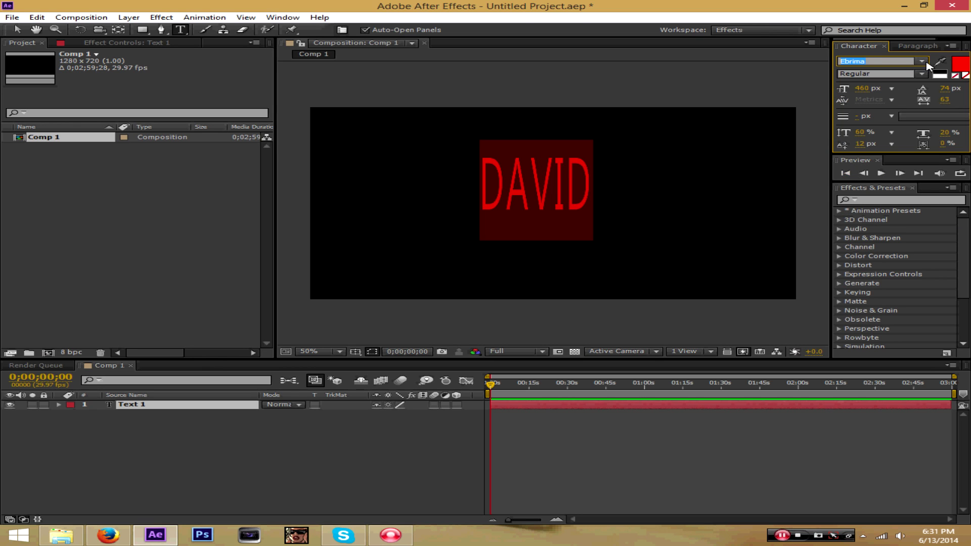
click(923, 62)
scroll(890, 117, up, 5)
scroll(890, 117, up, 3)
click(883, 114)
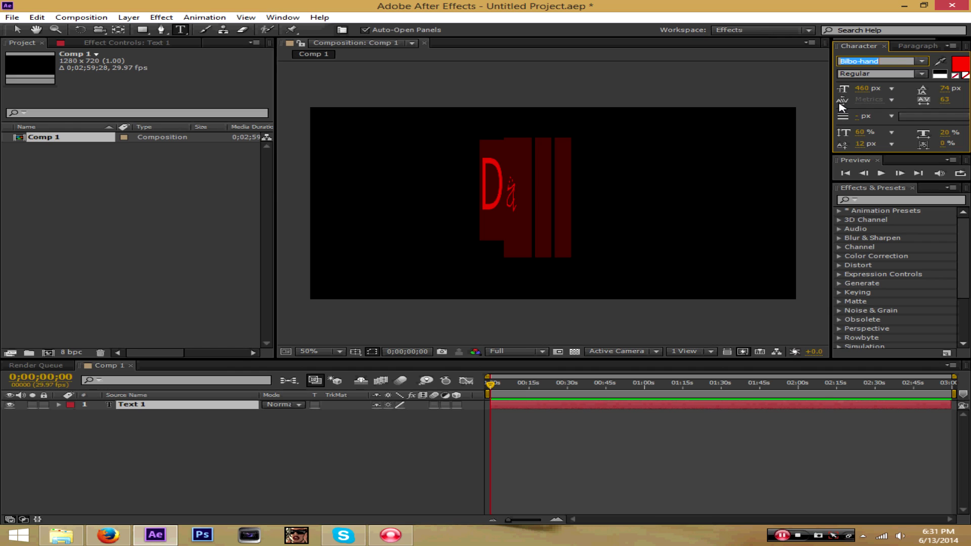
Step through Blackoak Std, Bookman, Courier and others, settling on BatmanForeverAlternate.
key(Down)
key(Down)
key(Down)
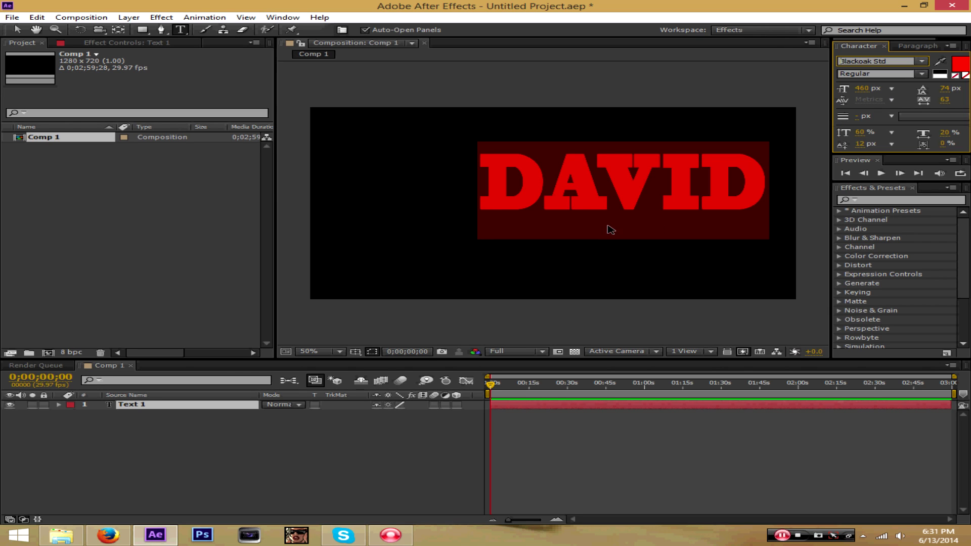
key(Down)
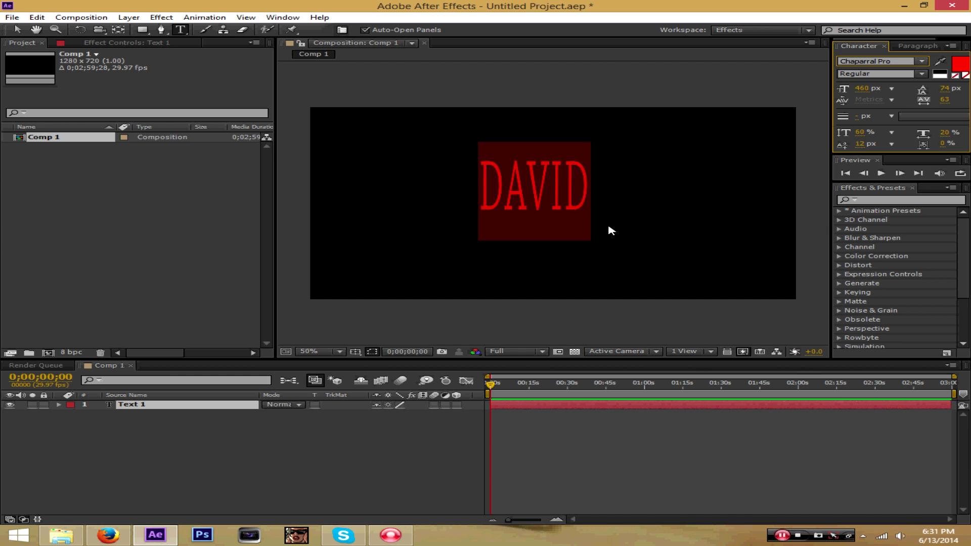
key(Down)
key(Down)
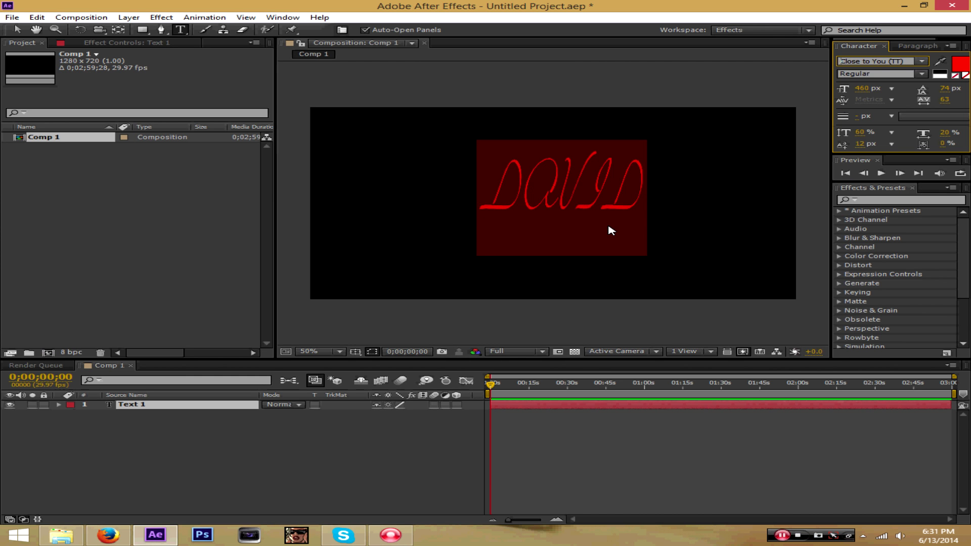
key(Down)
key(Down)
key(Down)
key(Down)
key(Down)
key(Down)
key(Down)
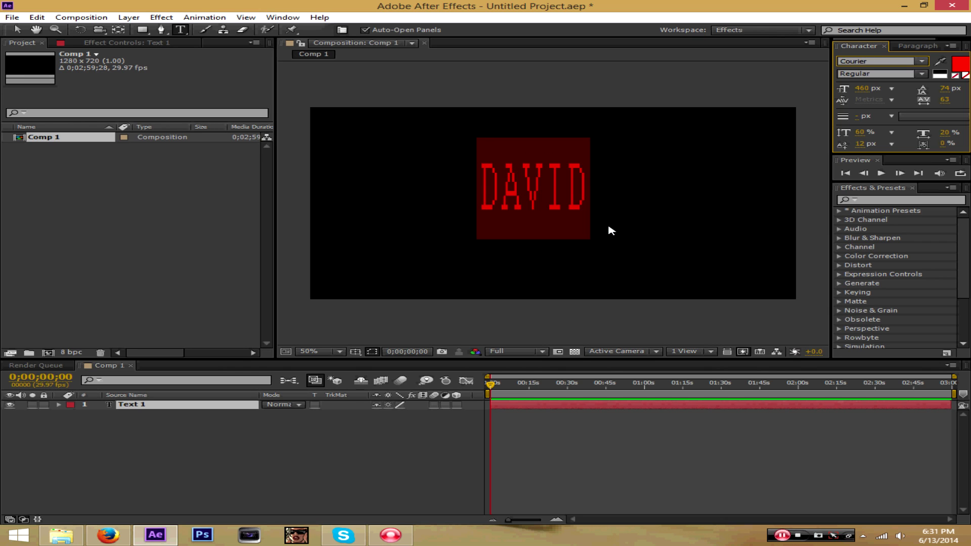
key(Down)
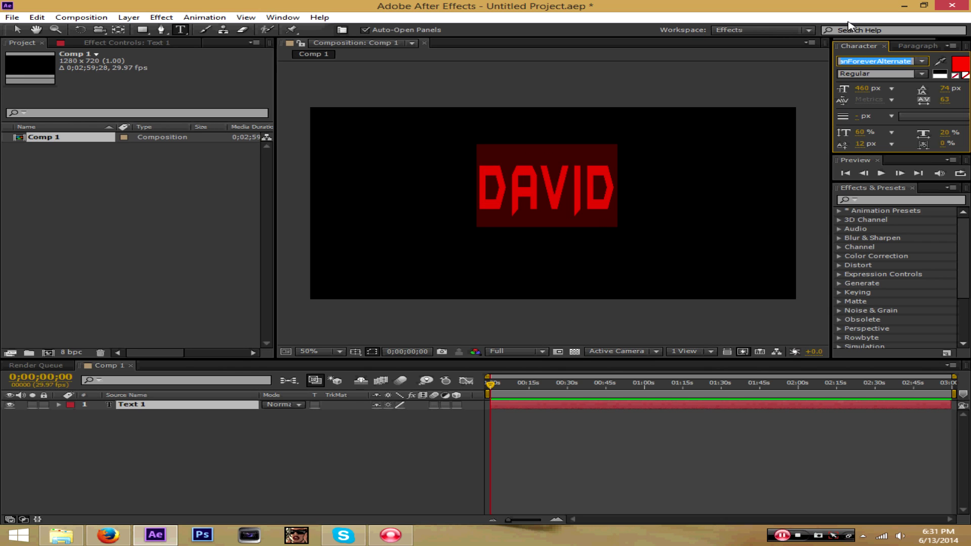
key(Return)
click(587, 188)
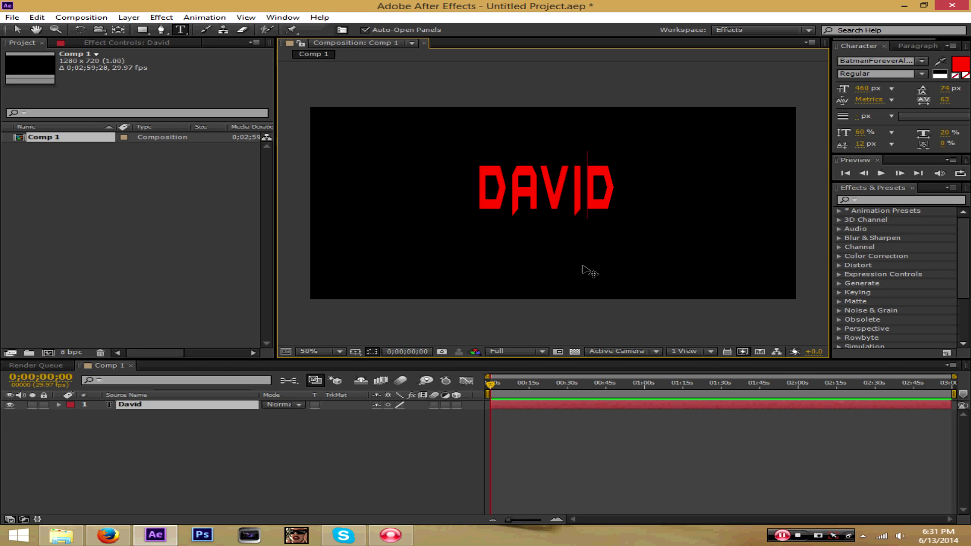
Enlarge DAVID to 635 px, commit and deselect the text, and view Comp 1 at 100%.
key(period)
key(comma)
drag(606, 195, 475, 198)
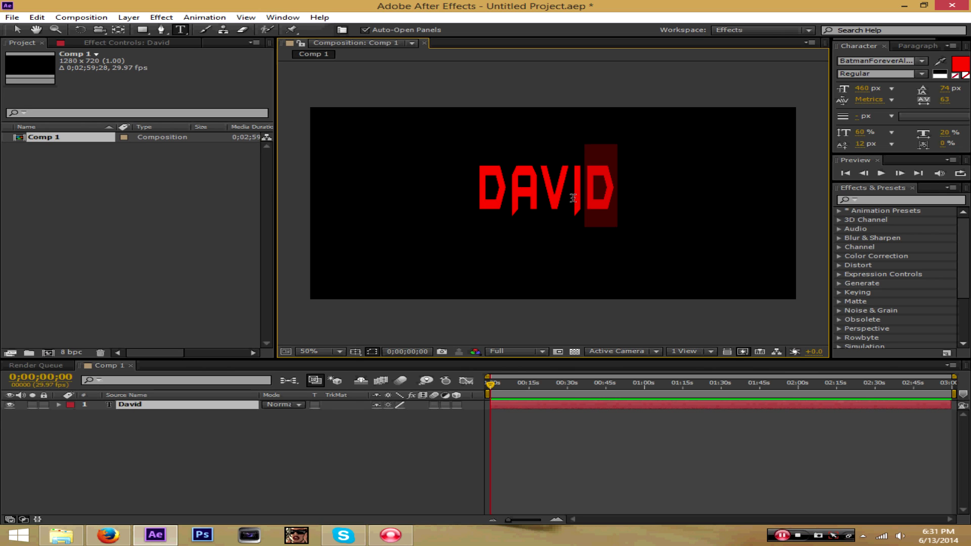
drag(862, 89, 872, 92)
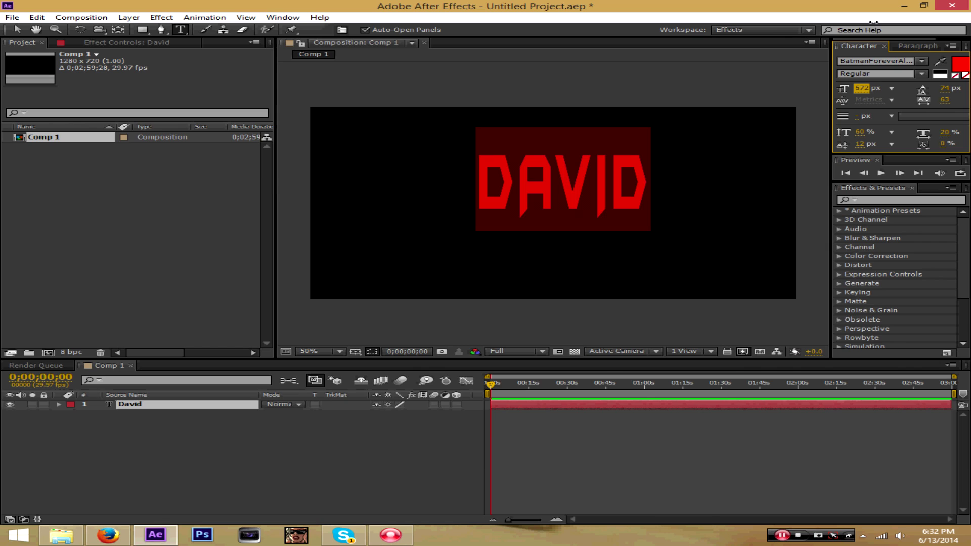
text(635)
click(17, 29)
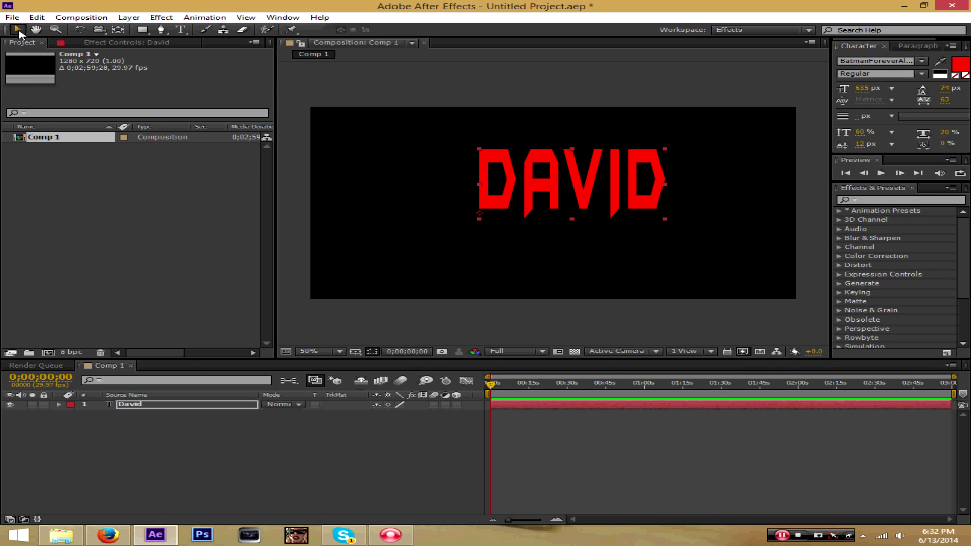
click(588, 273)
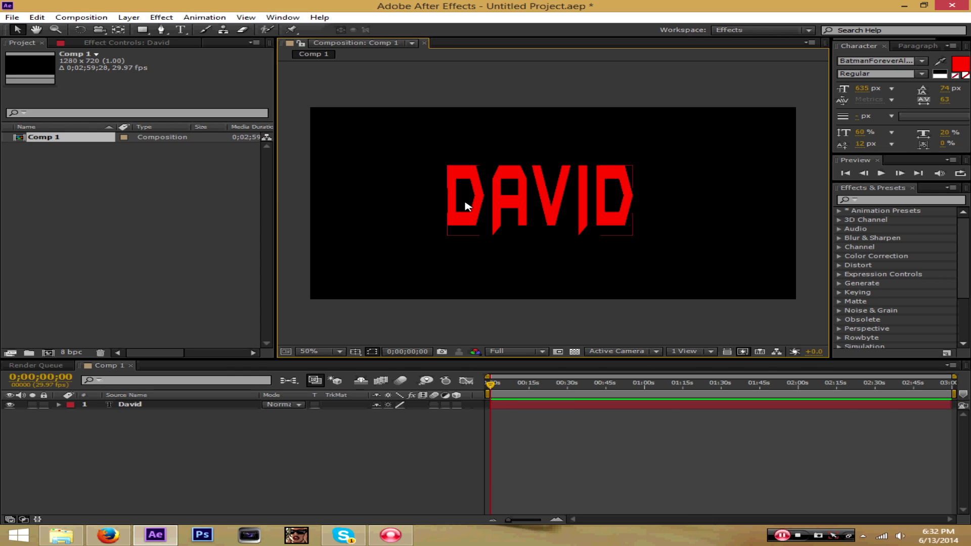
key(period)
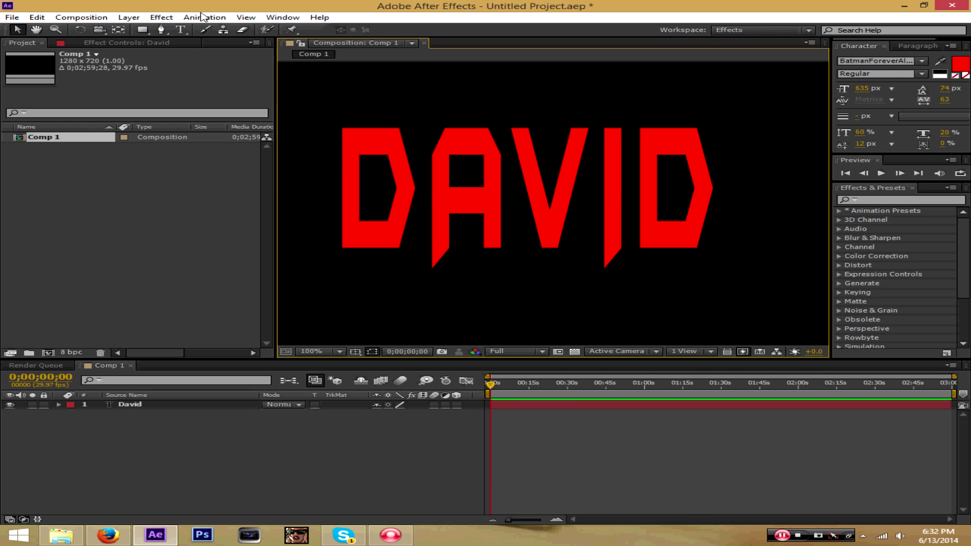
Scroll the rss-ro.com forum thread down to its latest reply, post #13, then return to After Effects.
click(147, 406)
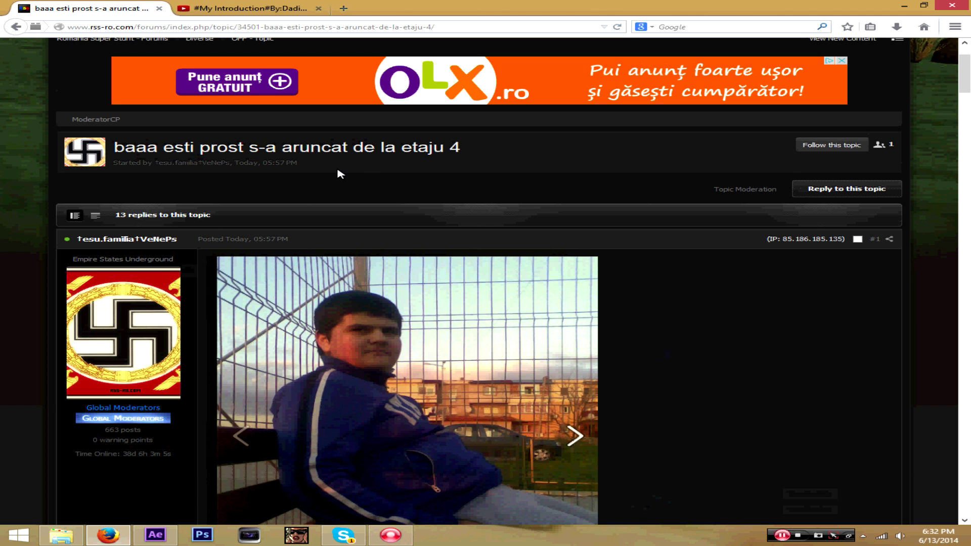
scroll(695, 314, down, 2)
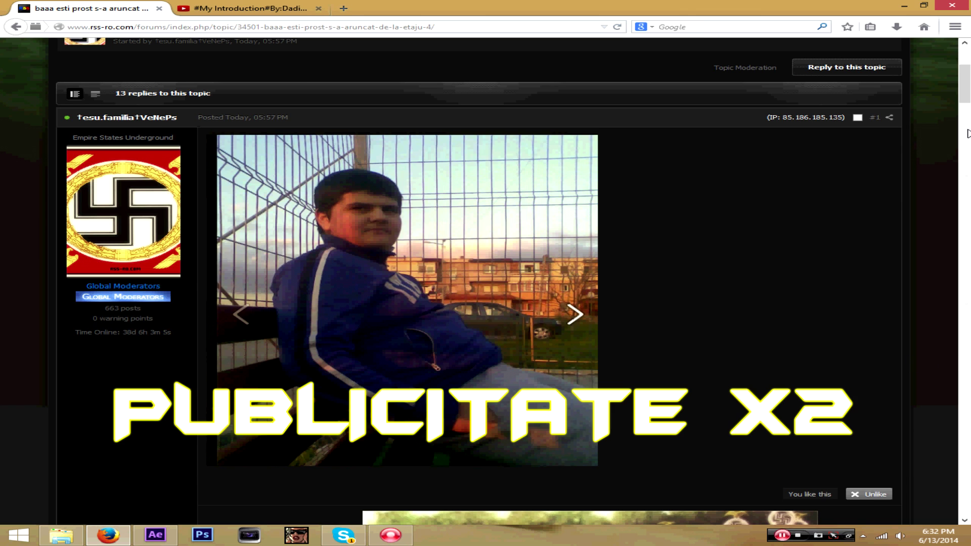
drag(965, 84, 965, 428)
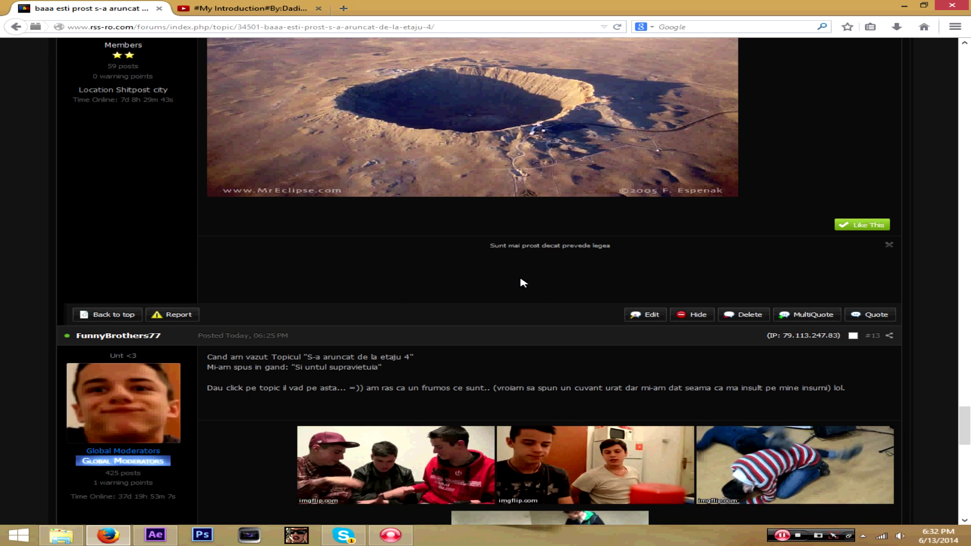
click(155, 535)
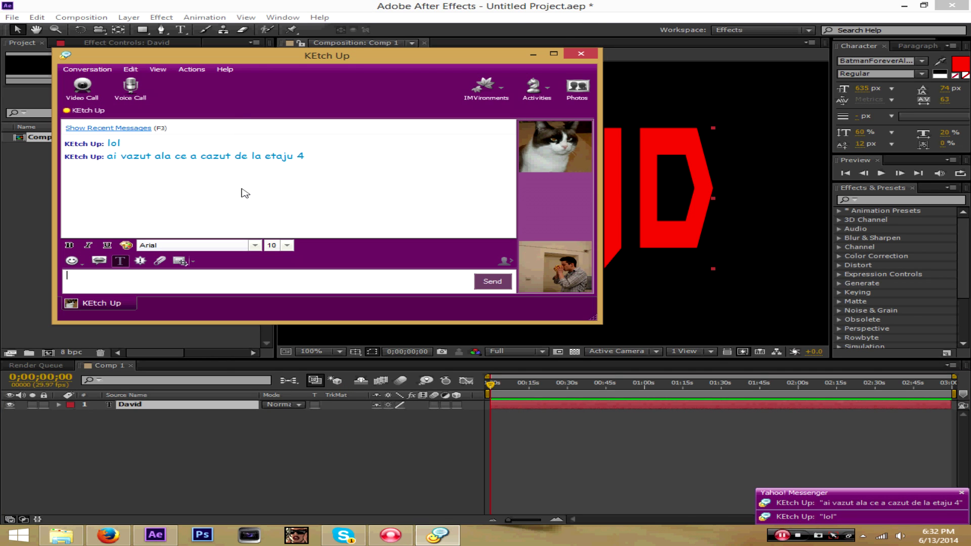
Put the Yahoo Messenger chat away so After Effects is in front.
click(20, 211)
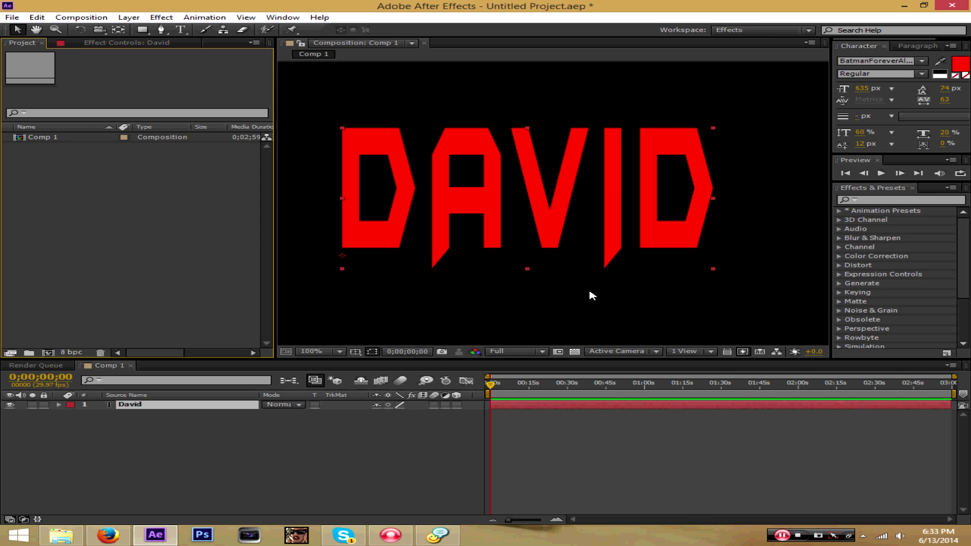
Duplicate the David text layer to create David 2 and frame the letters in view.
click(183, 415)
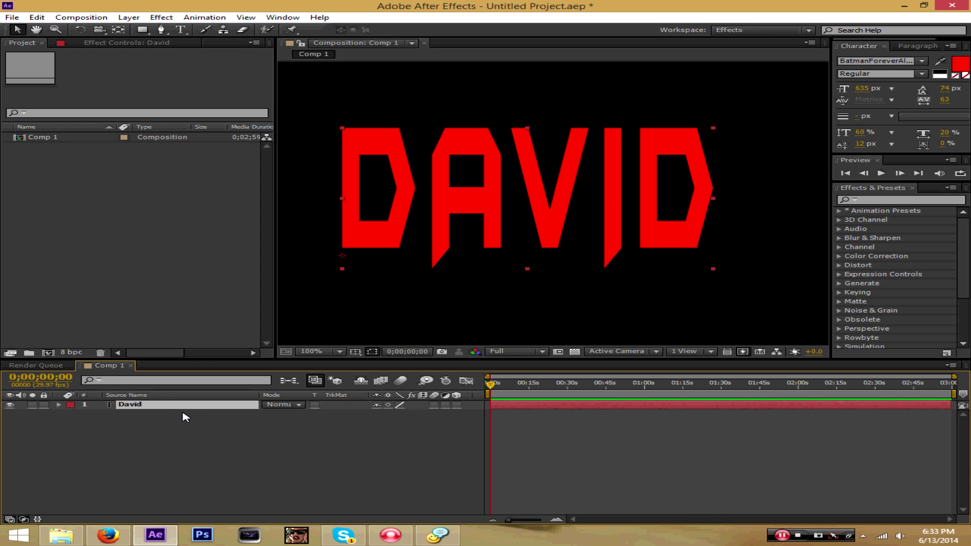
key(ctrl+d)
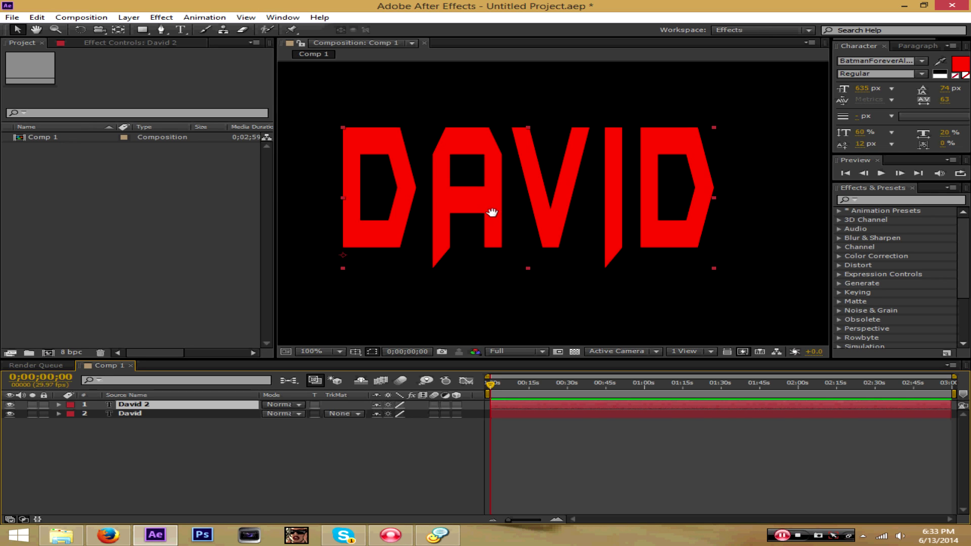
drag(494, 210, 514, 244)
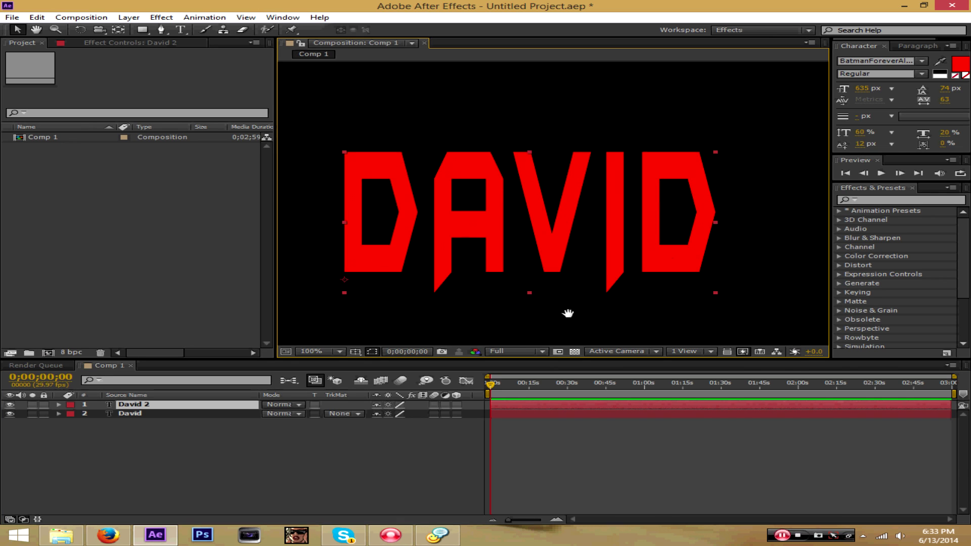
scroll(571, 303, down, 4)
scroll(556, 253, up, 2)
mouse_move(540, 226)
mouse_down()
mouse_move(466, 219)
mouse_move(531, 219)
mouse_move(530, 203)
mouse_up()
scroll(560, 219, up, 2)
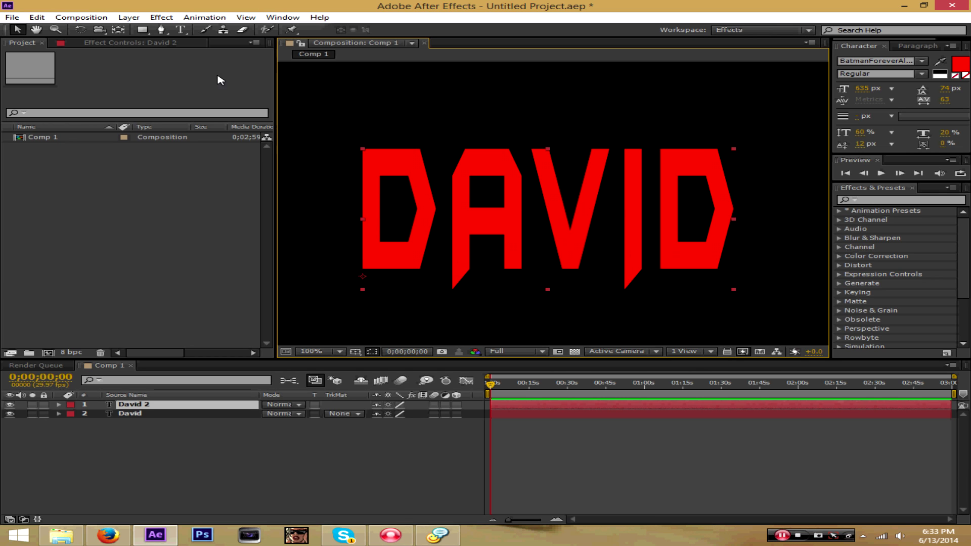
Trace a closed five-point Pen mask around the outside of the letter D.
click(161, 29)
scroll(551, 248, up, 2)
mouse_move(512, 249)
mouse_down()
mouse_move(612, 243)
mouse_move(558, 268)
mouse_up()
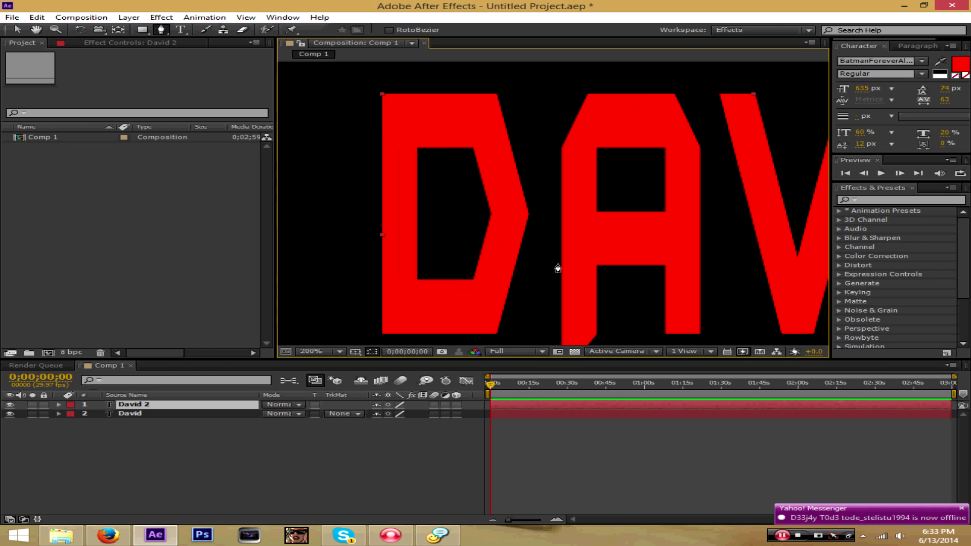
click(382, 334)
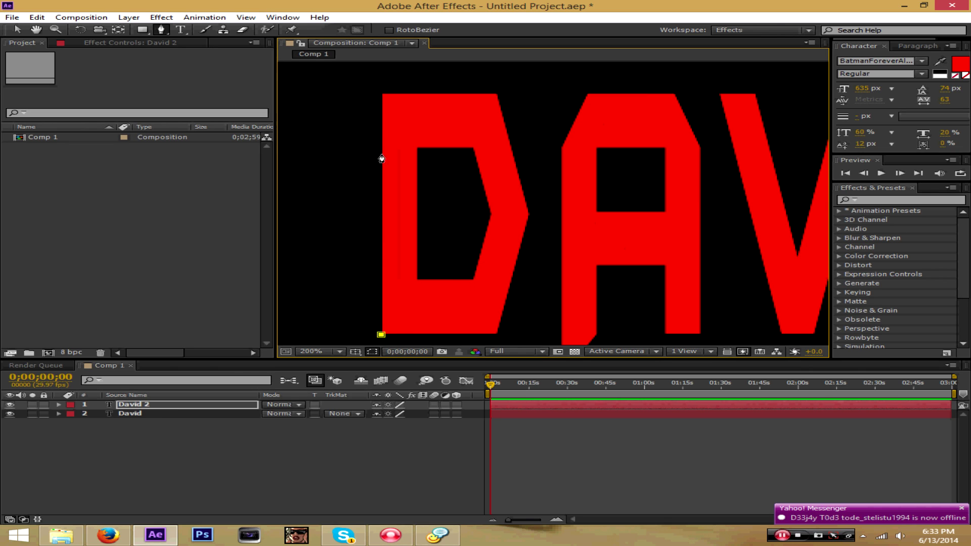
click(381, 95)
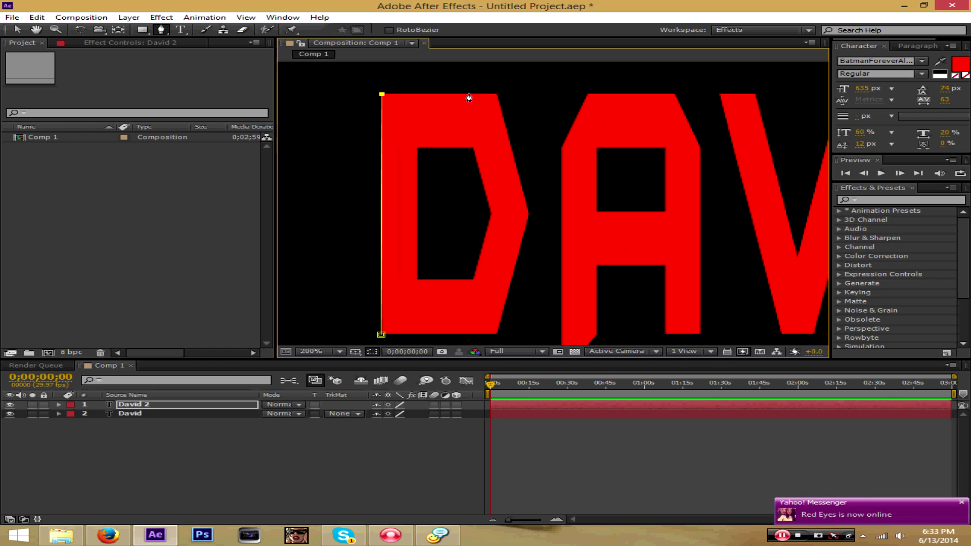
click(496, 94)
click(525, 212)
click(495, 334)
click(381, 335)
Nudge the D mask's right tip and lower corner onto the letter's edges, then switch to the YouTube tab.
drag(526, 213, 528, 216)
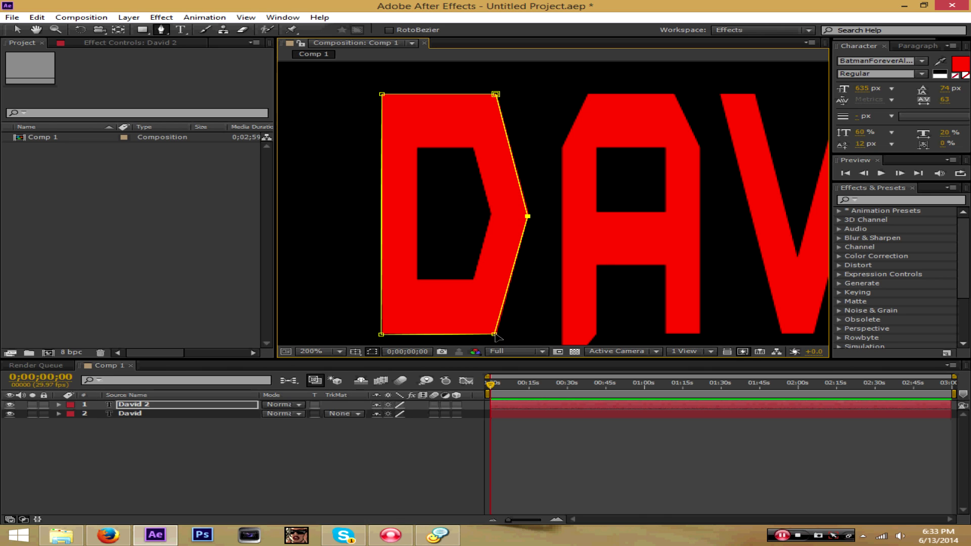
scroll(494, 336, up, 1)
scroll(584, 218, up, 1)
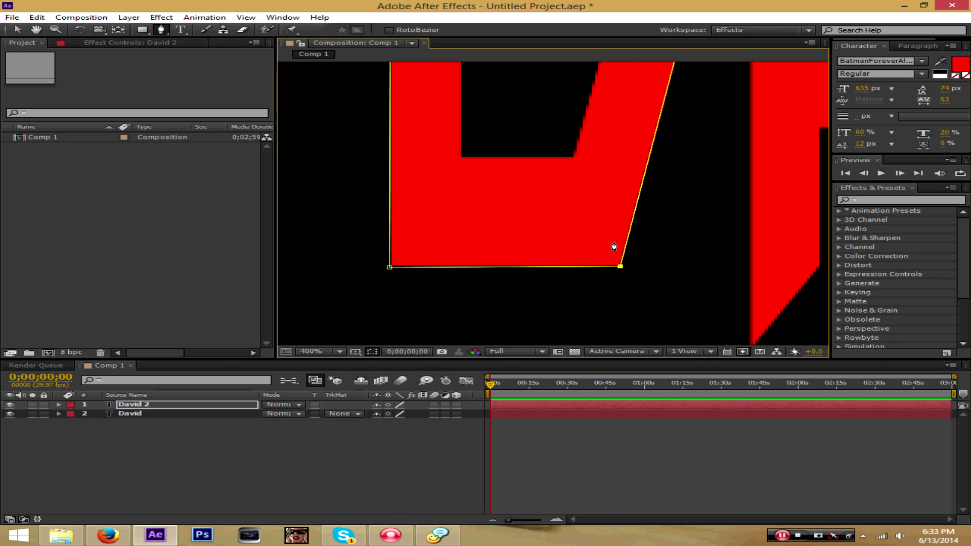
scroll(613, 246, up, 1)
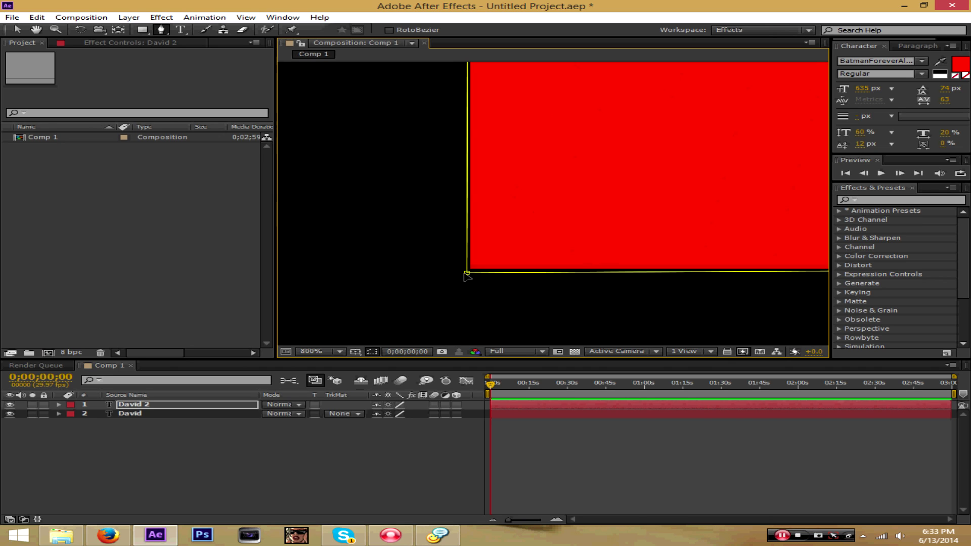
drag(466, 273, 470, 270)
scroll(554, 248, down, 1)
scroll(593, 266, up, 1)
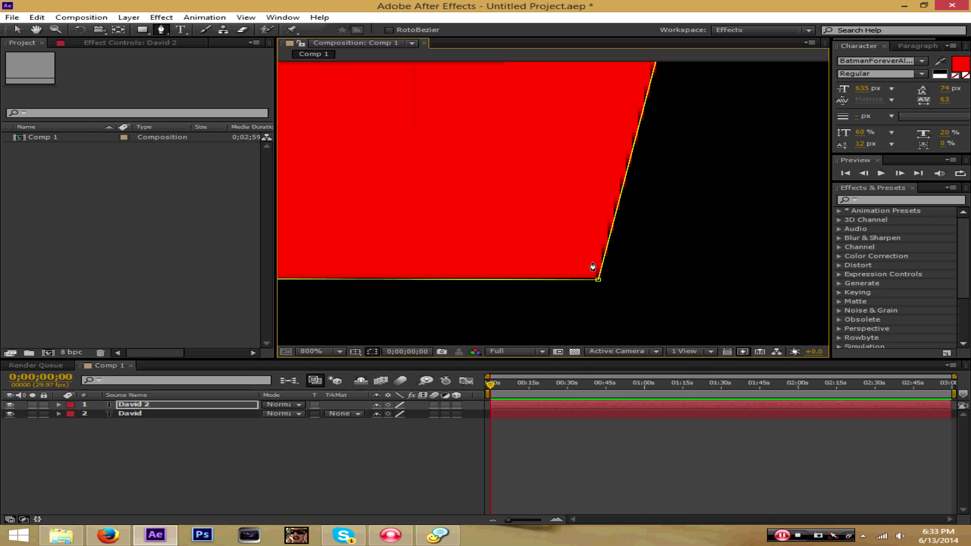
drag(570, 182, 553, 249)
scroll(571, 198, down, 1)
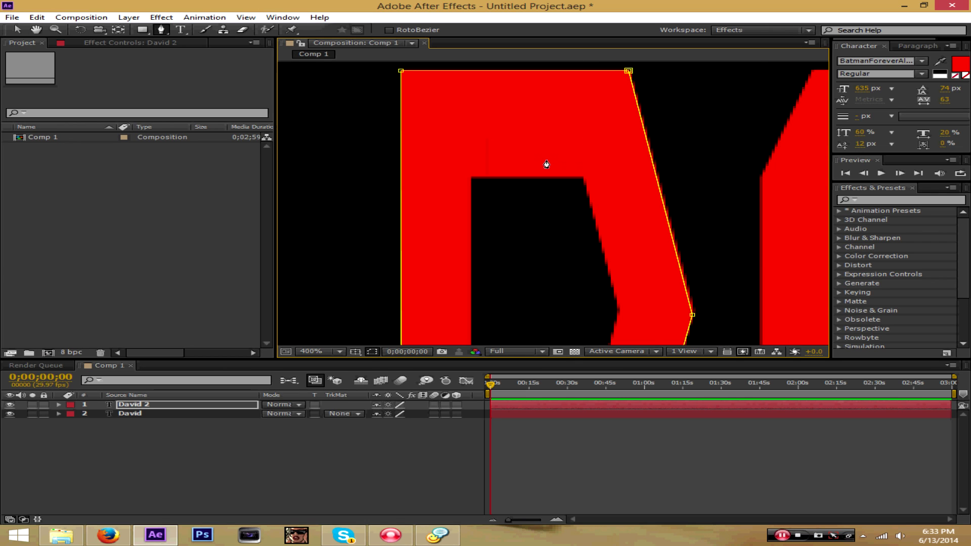
drag(626, 181, 423, 182)
scroll(574, 228, down, 1)
drag(574, 228, 549, 213)
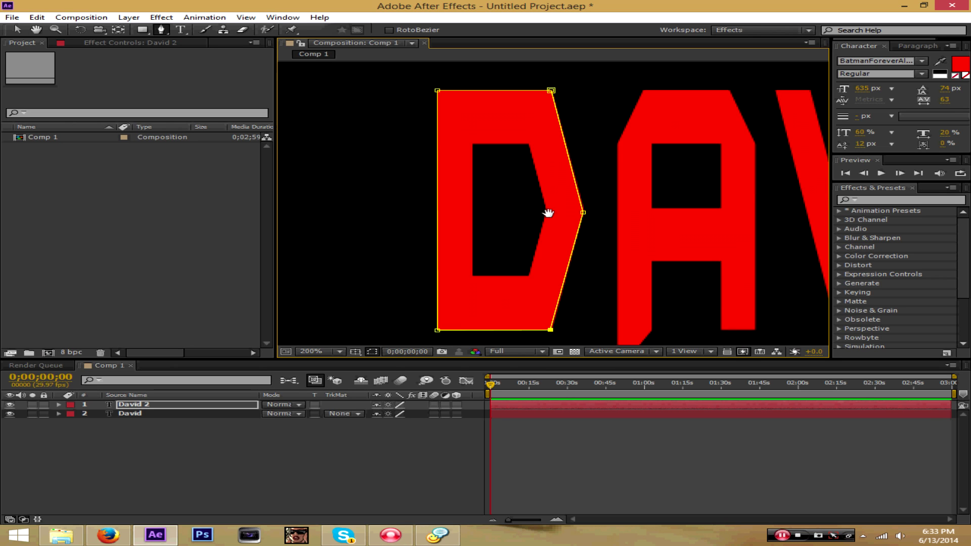
drag(617, 206, 558, 221)
scroll(558, 221, down, 1)
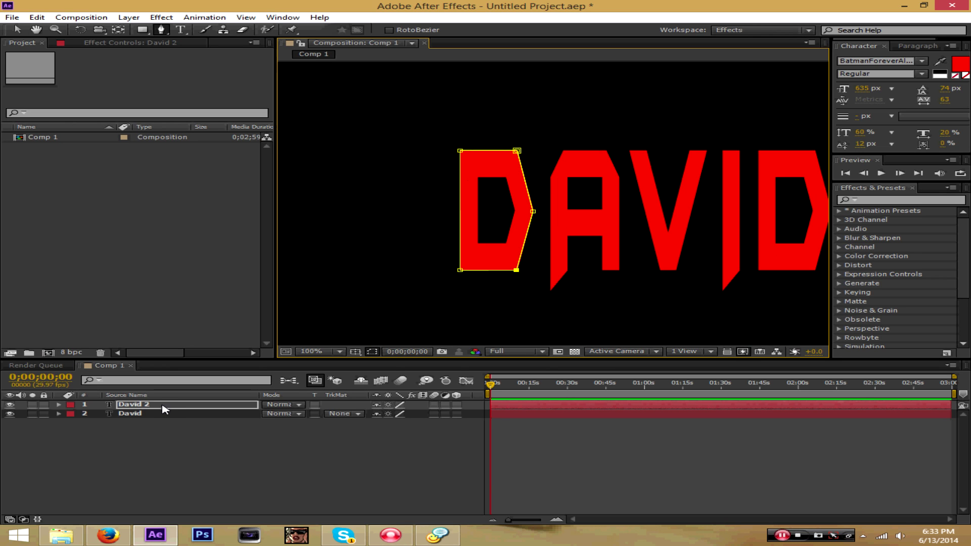
click(111, 537)
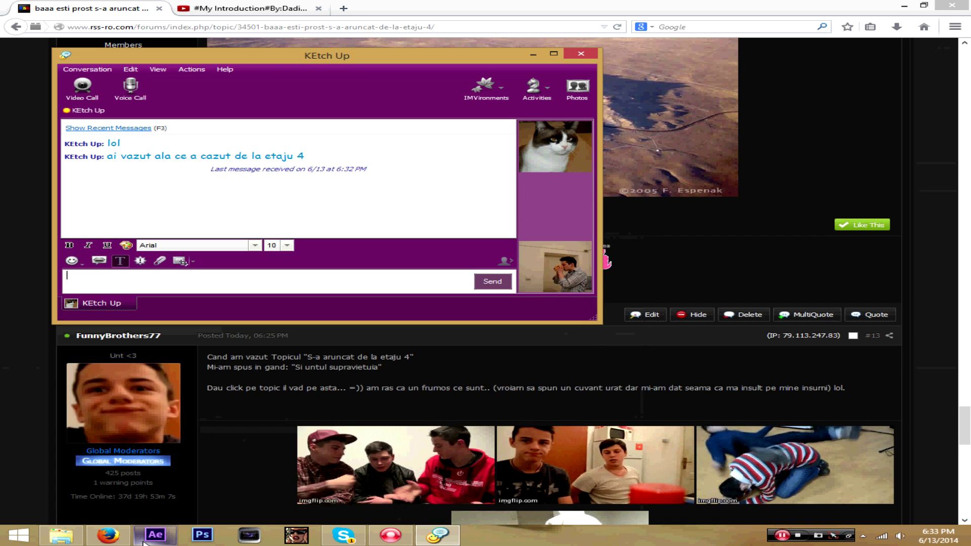
key(ctrl+Tab)
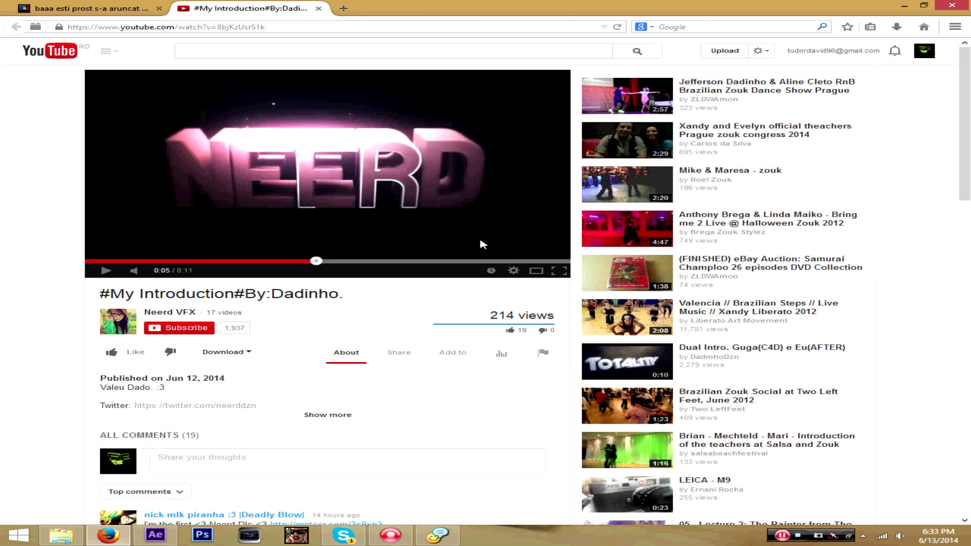
Search Effects & Presets for 'stroke' and drop the Stroke effect onto David 2.
click(155, 535)
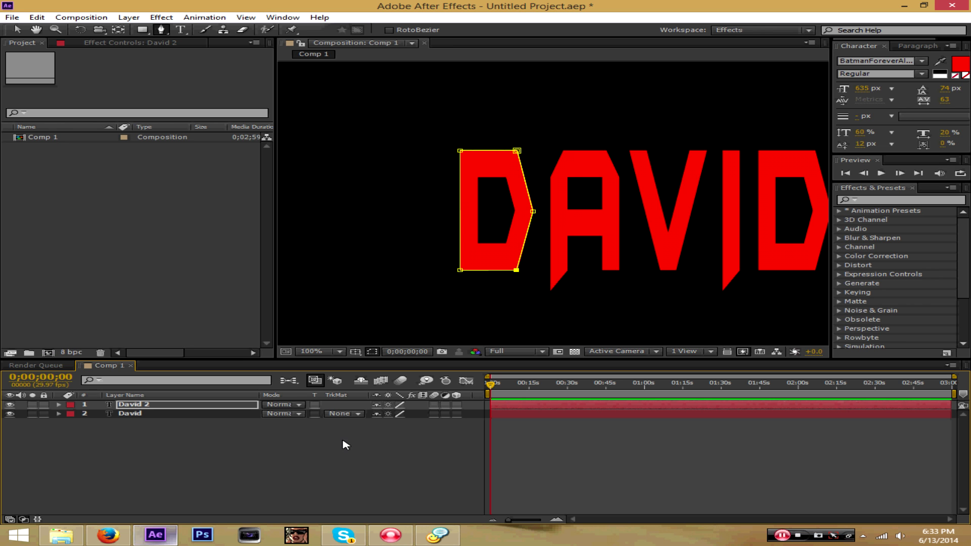
click(880, 198)
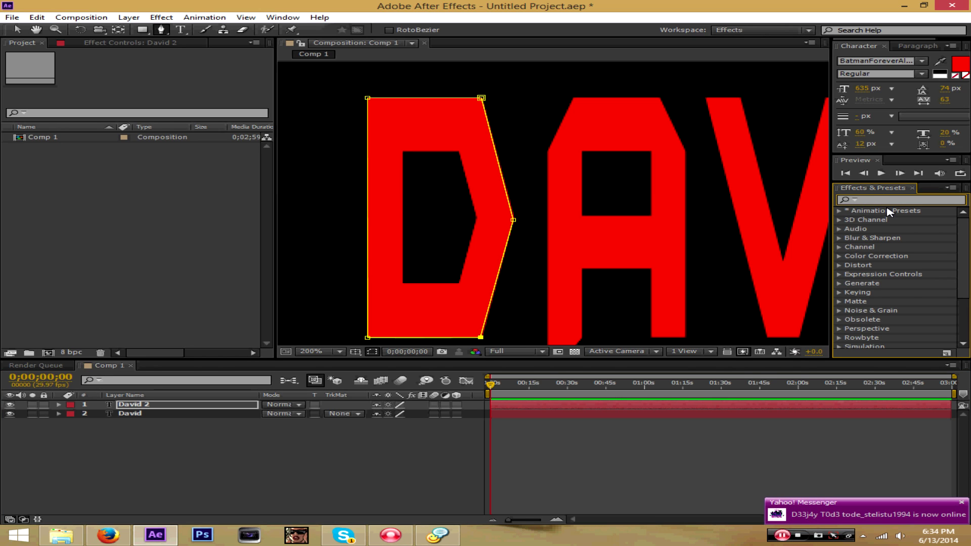
text(stri)
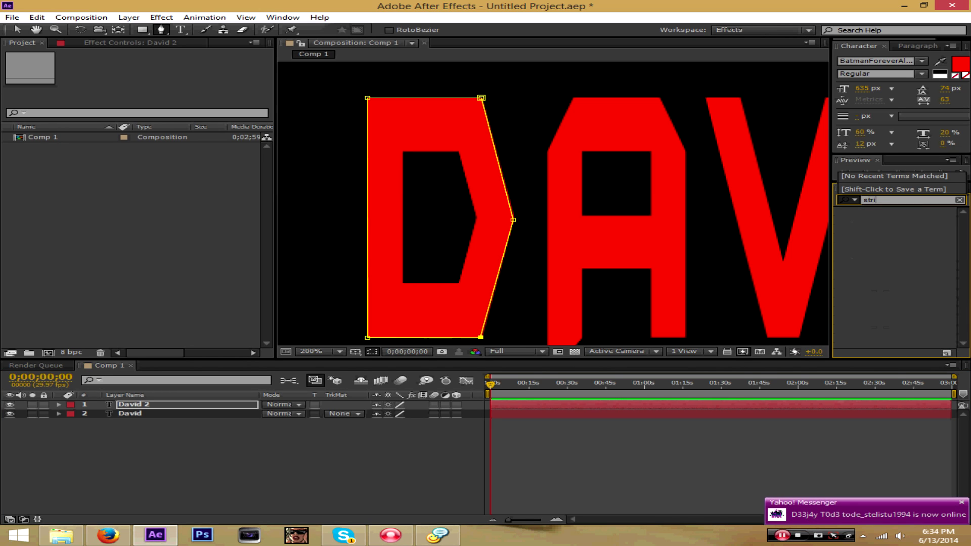
key(BackSpace)
text(oke)
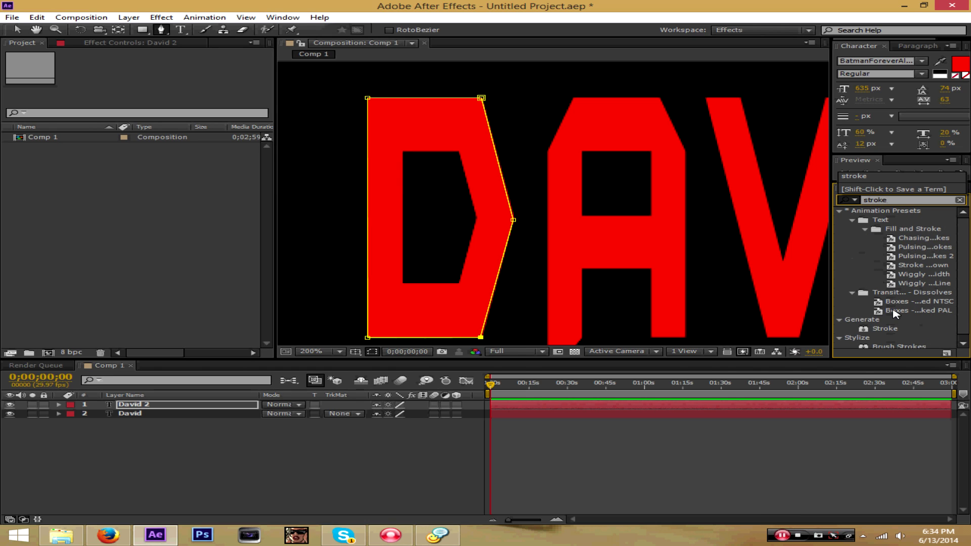
drag(885, 329, 179, 405)
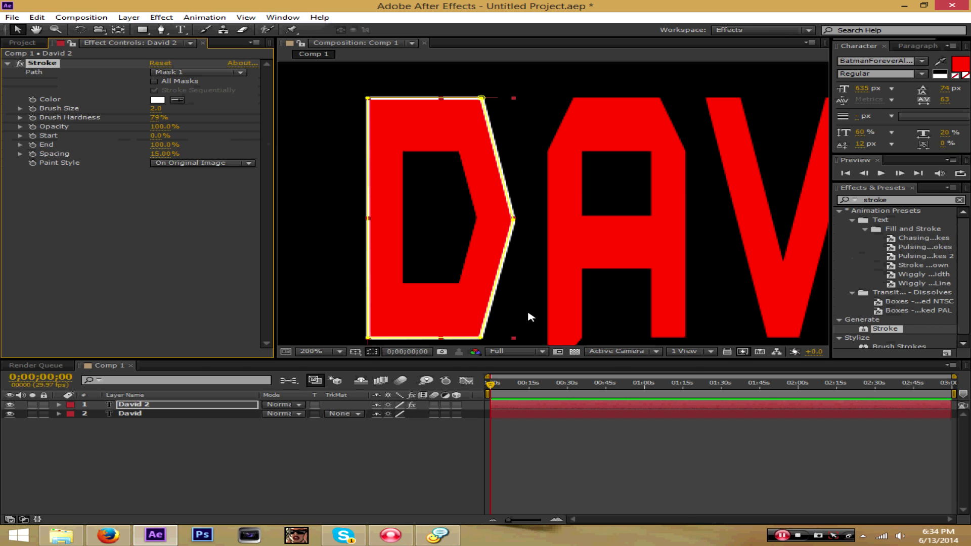
Zoom the timeline to the first 20 seconds and preview the stroke animation up to about 2 seconds.
drag(495, 387, 580, 388)
click(107, 537)
click(107, 537)
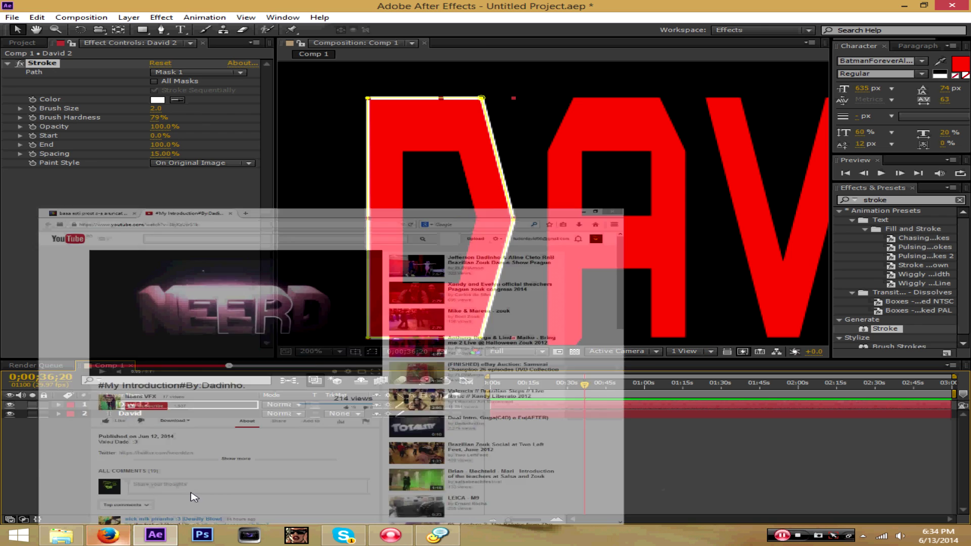
drag(585, 387, 483, 389)
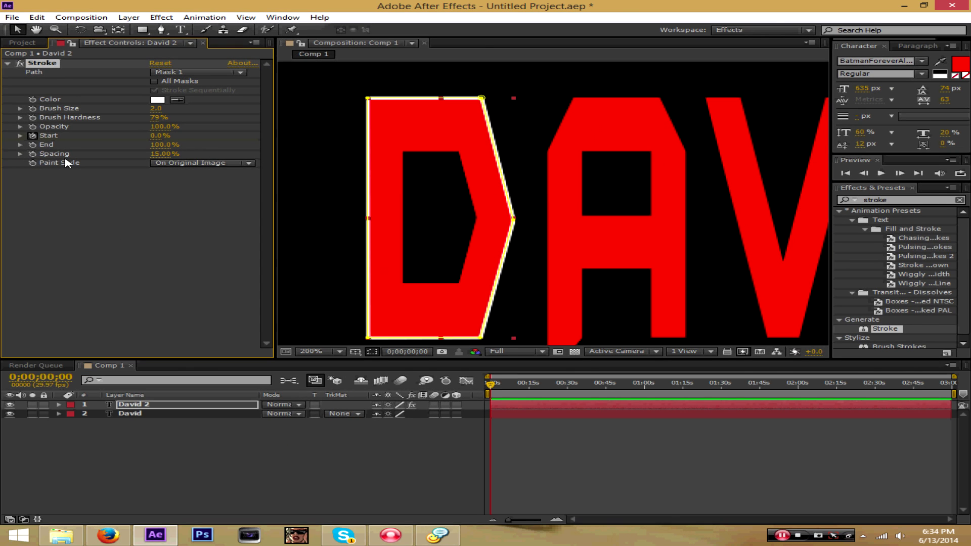
drag(491, 387, 496, 387)
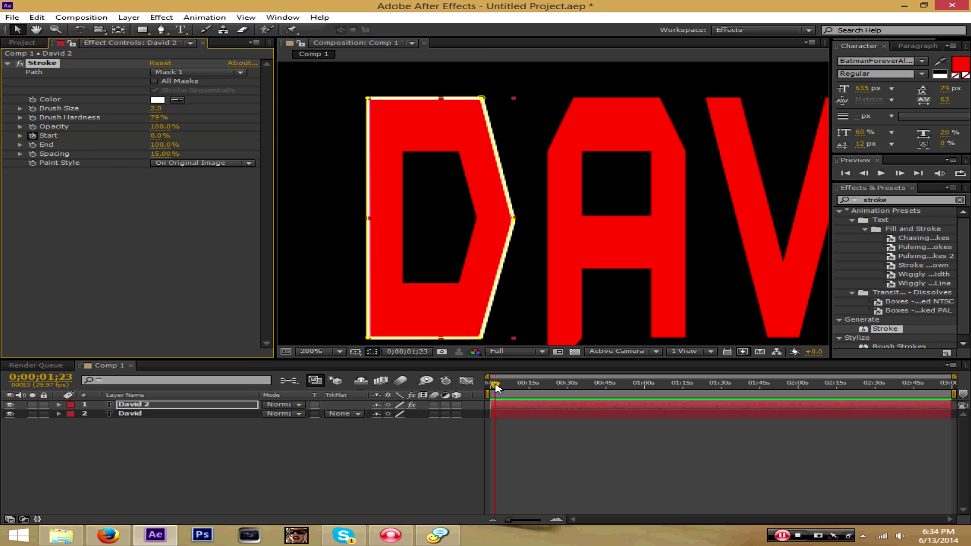
drag(498, 388, 495, 388)
drag(521, 518, 538, 520)
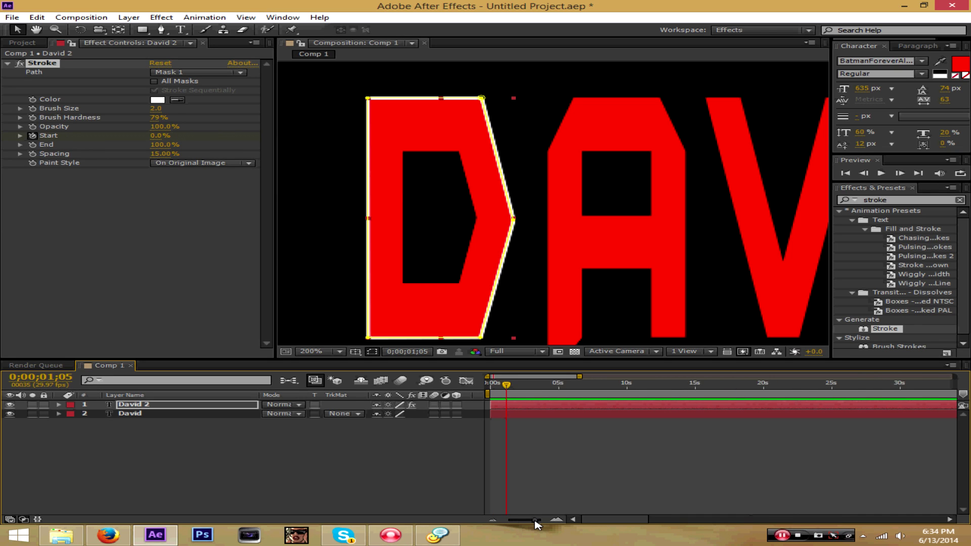
drag(513, 386, 490, 386)
key(space)
key(space)
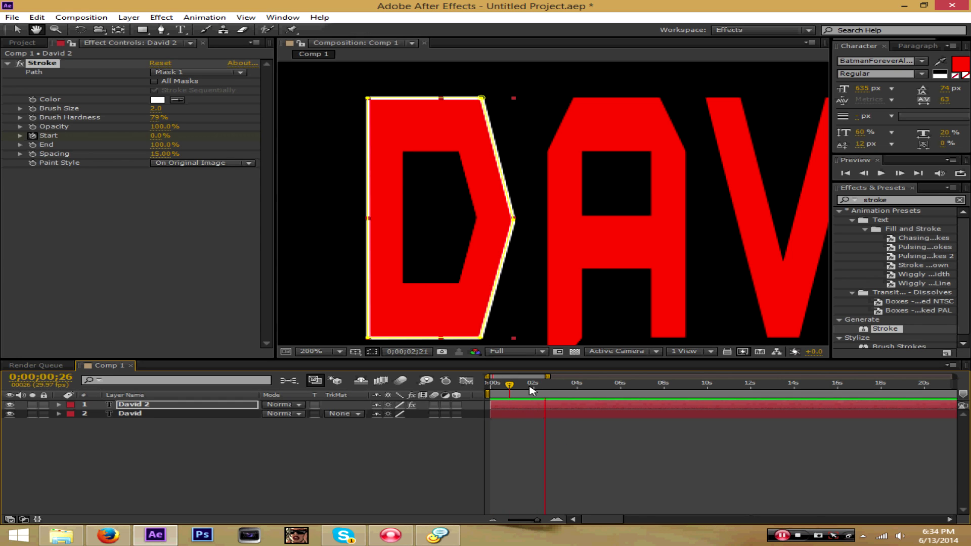
drag(554, 385, 522, 385)
key(space)
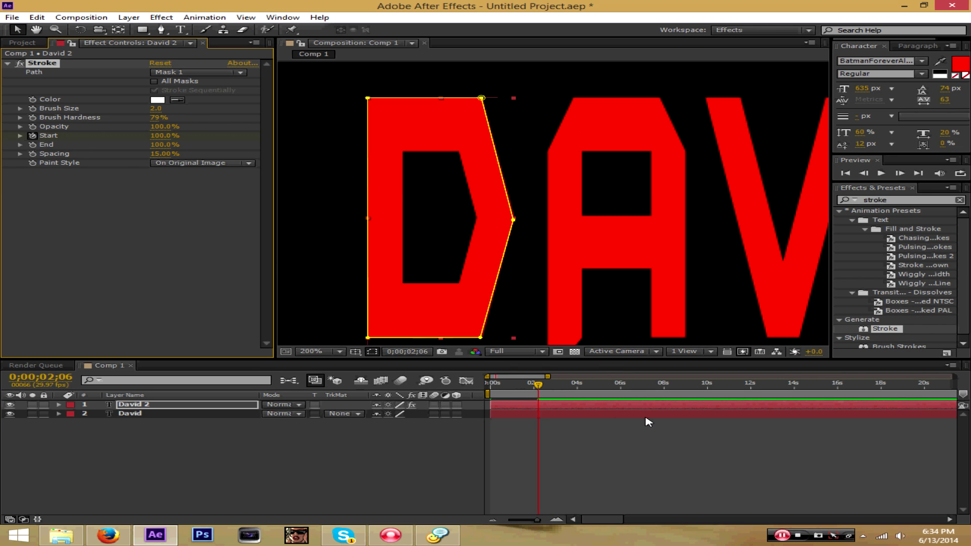
key(space)
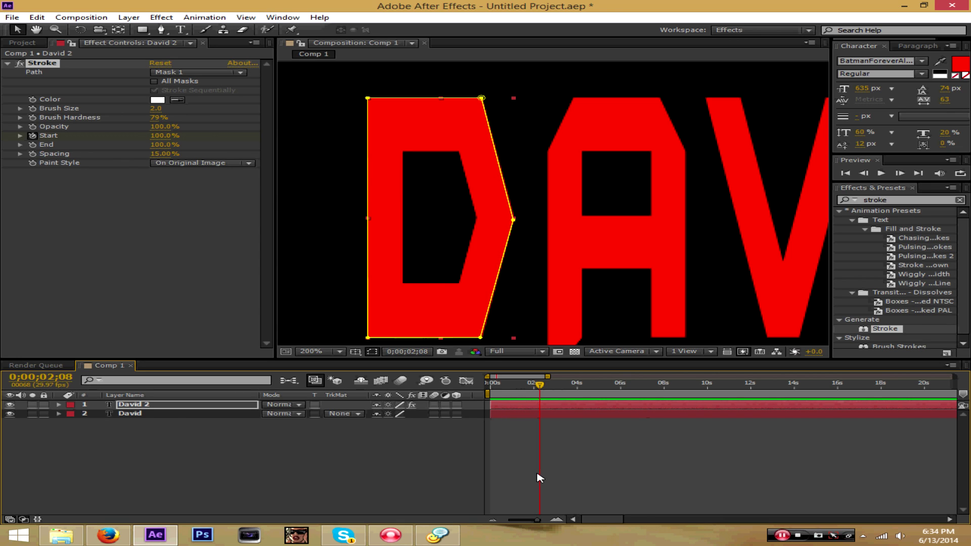
Expand David 2's Stroke effect properties and check the partly drawn stroke at 22 frames.
click(59, 405)
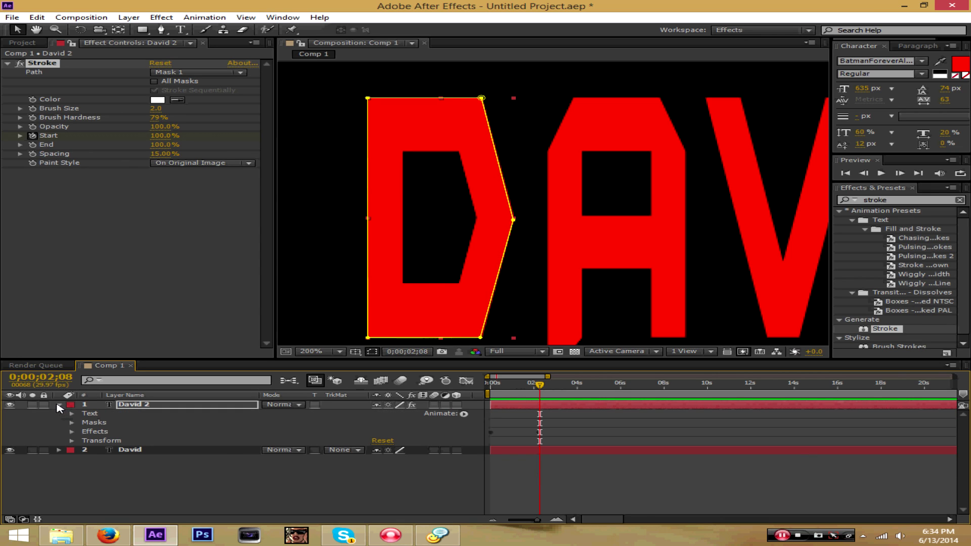
click(72, 432)
click(85, 440)
scroll(567, 490, down, 1)
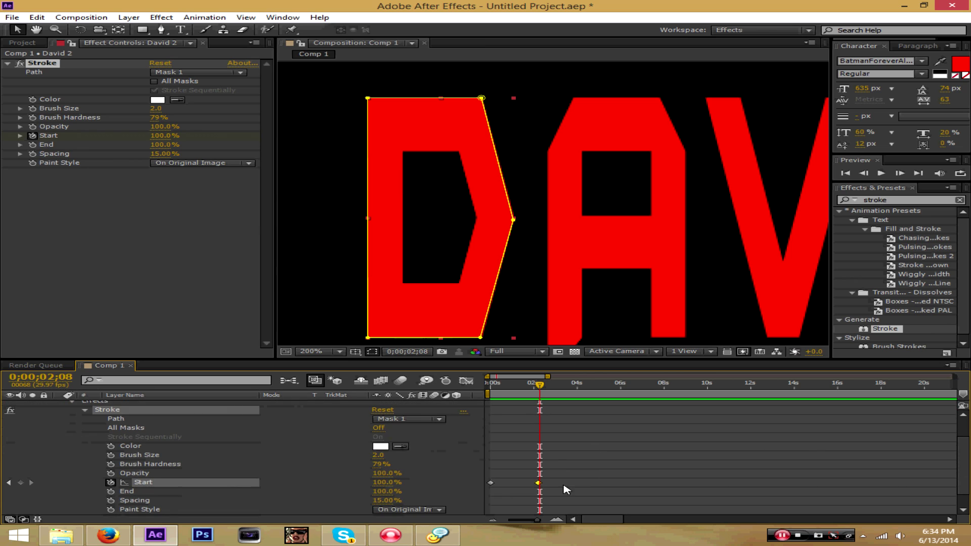
drag(541, 387, 507, 385)
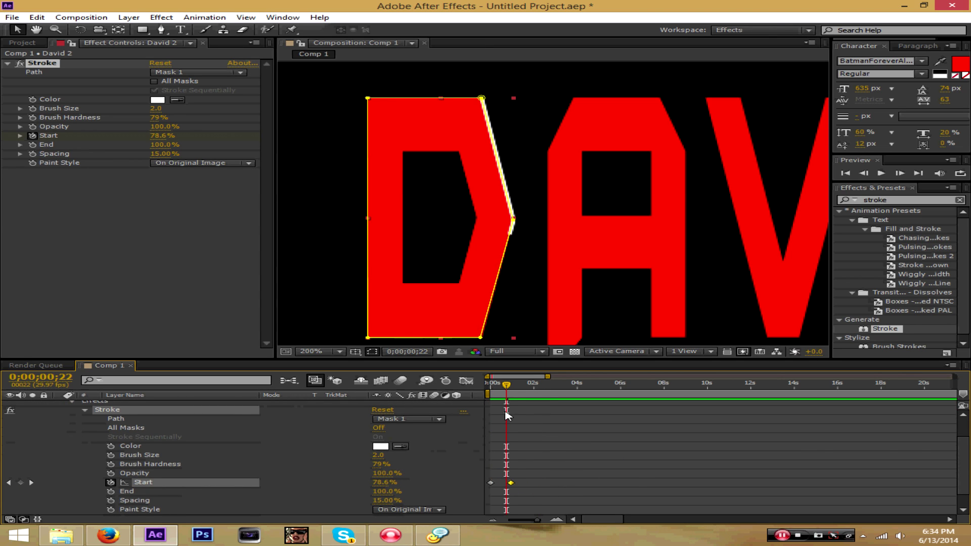
drag(508, 389, 503, 385)
scroll(94, 440, up, 1)
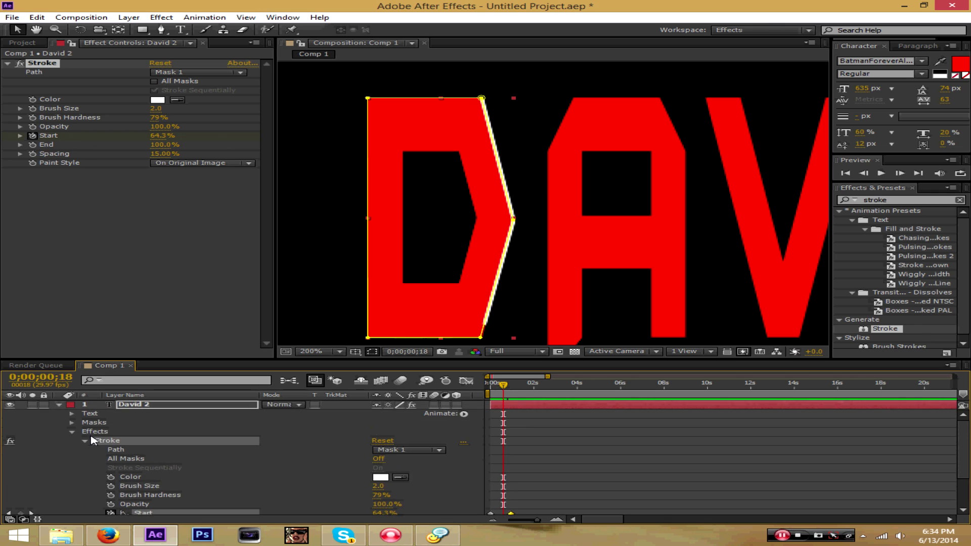
click(60, 405)
On David 3, trace a closed four-point Pen mask around the D's inner cut-out.
click(132, 413)
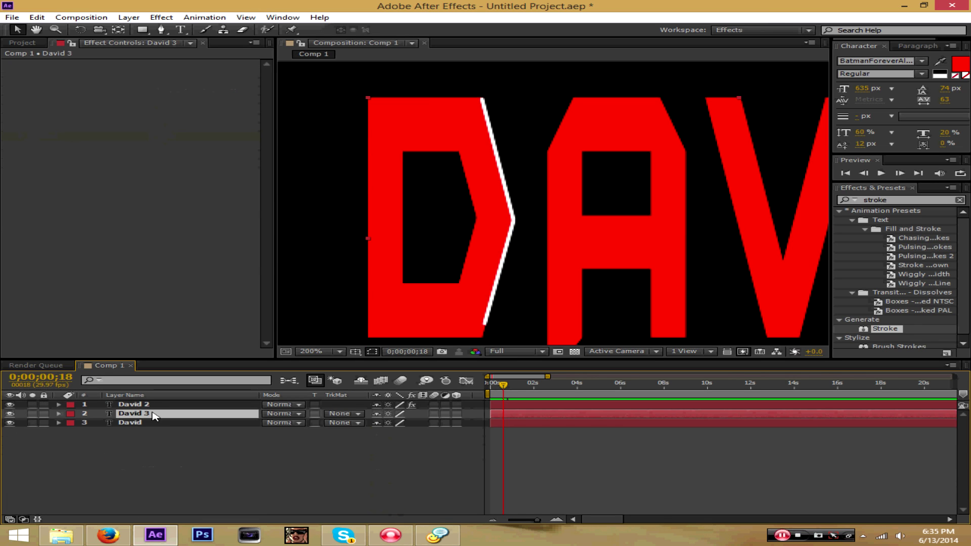
click(161, 29)
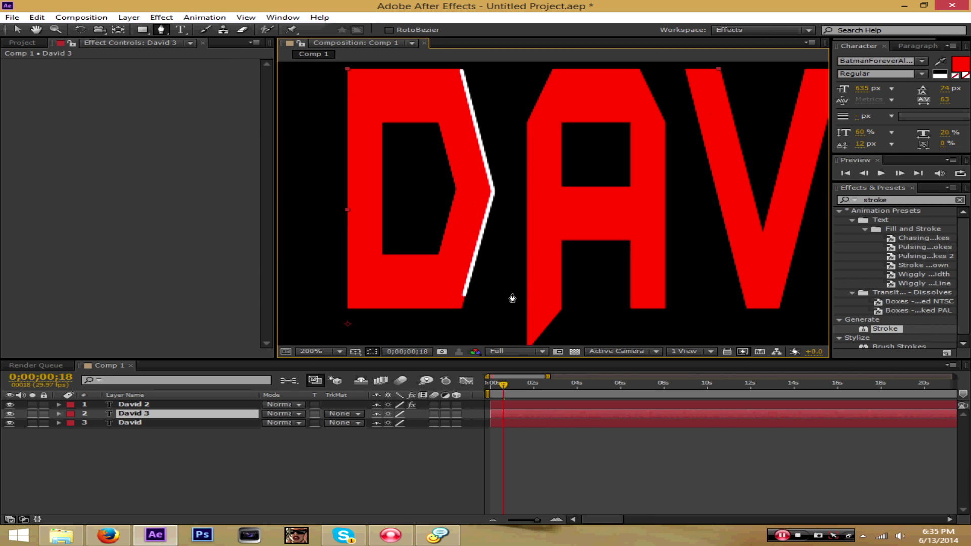
scroll(581, 339, left, 2)
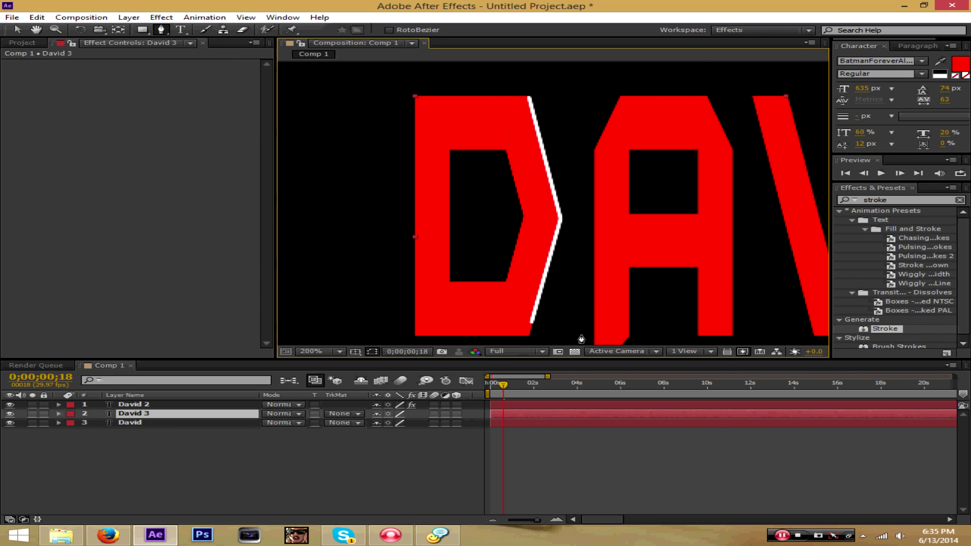
click(504, 281)
click(522, 220)
click(505, 150)
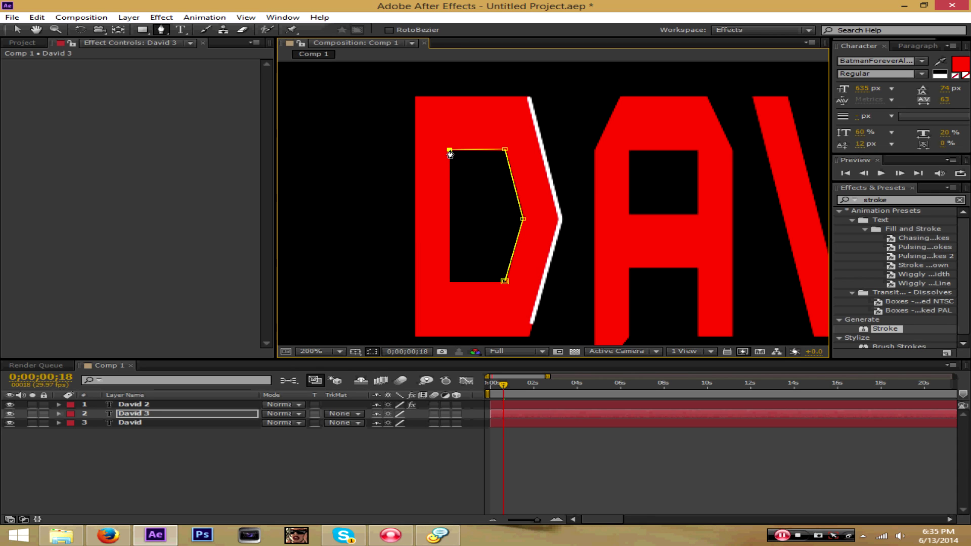
click(449, 282)
drag(623, 279, 496, 290)
click(147, 423)
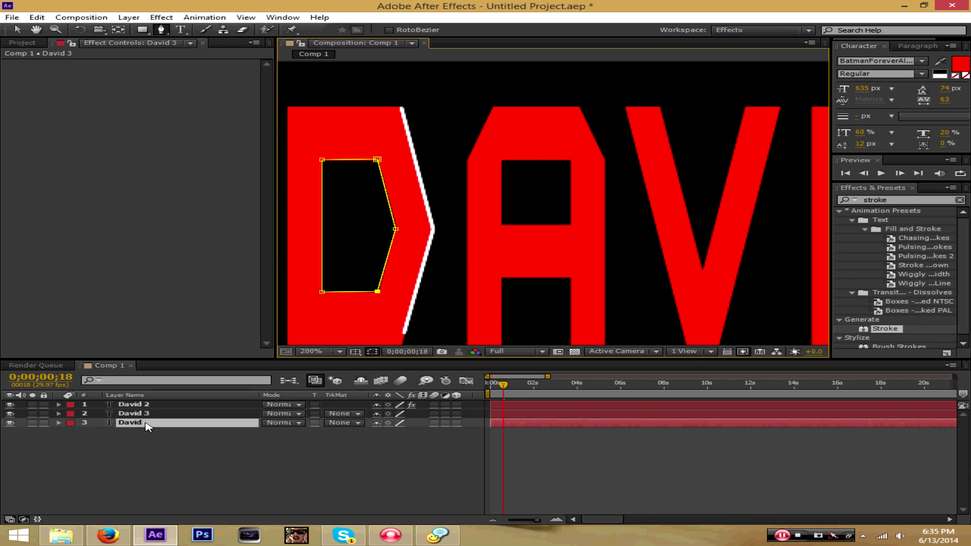
Duplicate the David layer twice and place mask points across the A.
key(ctrl+d)
key(ctrl+d)
key(ctrl+d)
key(ctrl+d)
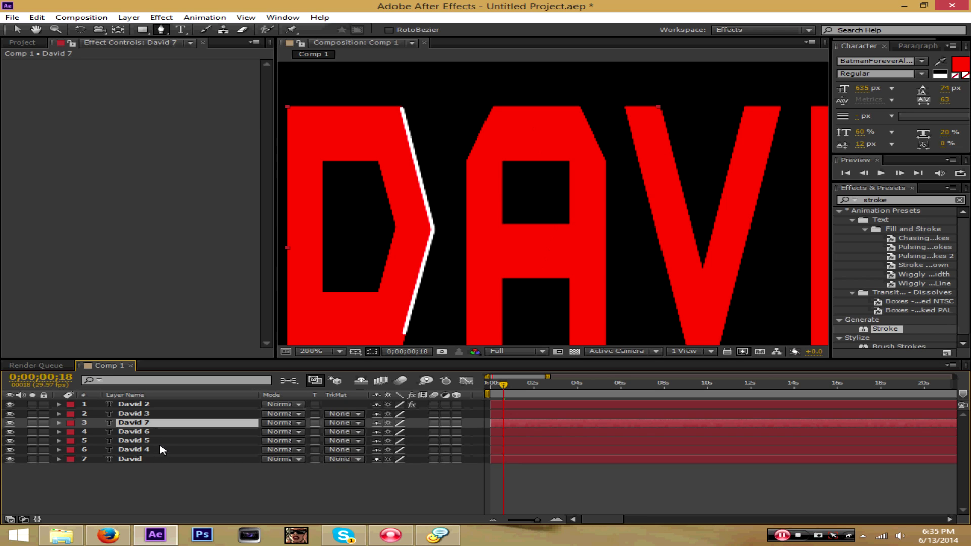
key(ctrl+d)
key(ctrl+d)
scroll(528, 243, down, 3)
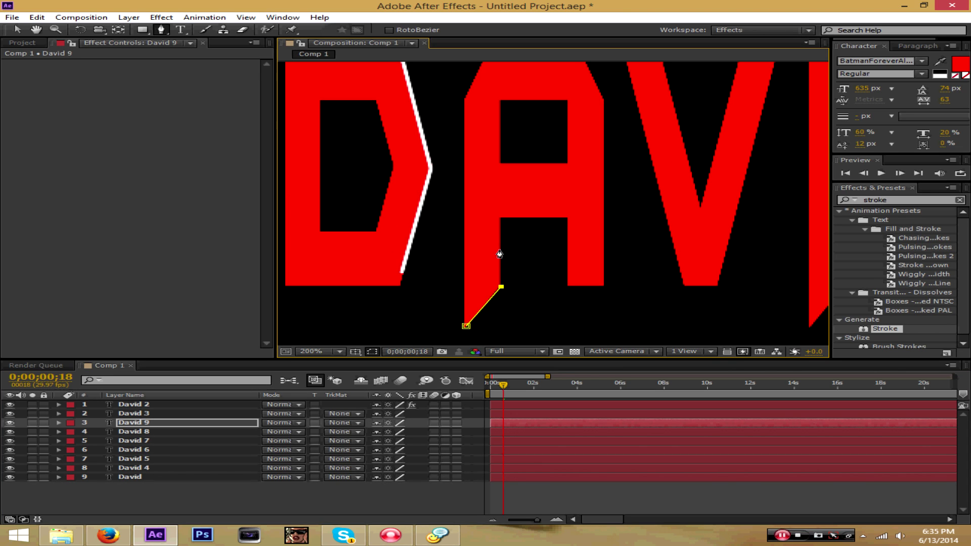
click(499, 219)
click(566, 219)
click(564, 285)
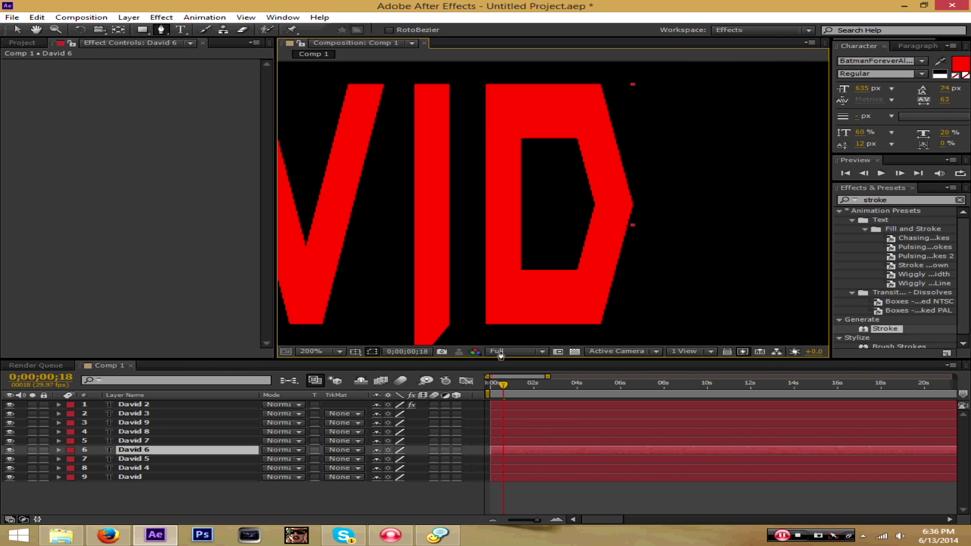
Draw a closed five-point mask around the last D's outer outline.
click(484, 324)
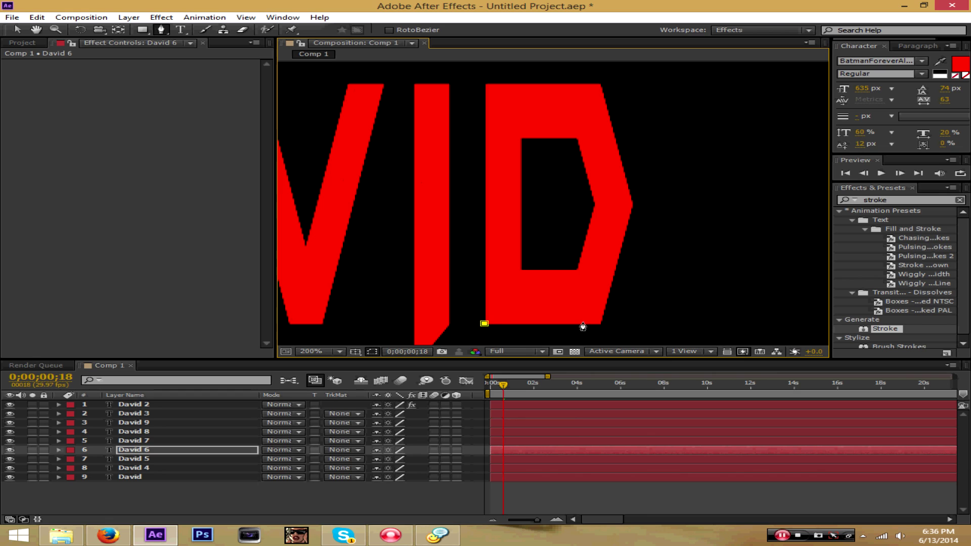
click(600, 324)
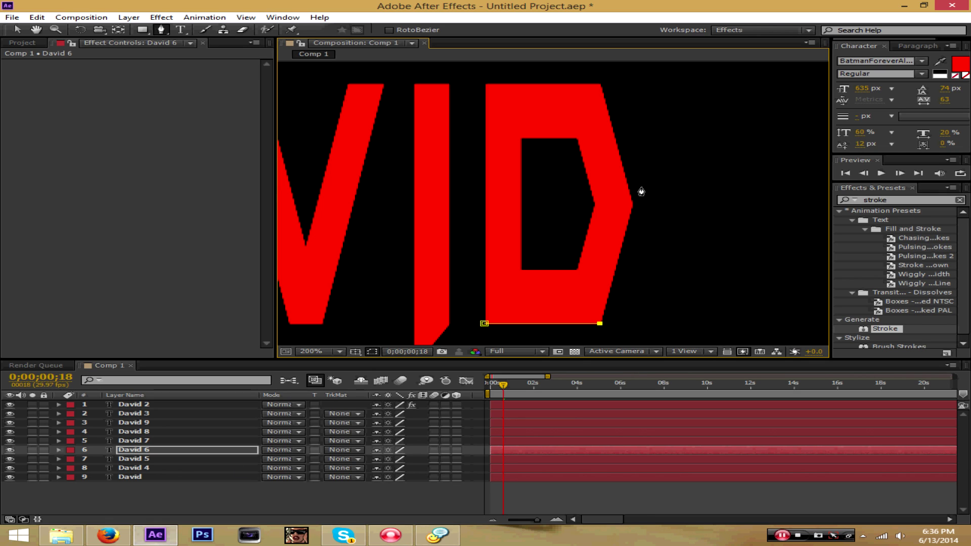
click(634, 205)
click(600, 85)
click(487, 86)
click(484, 323)
On layer David 5, trace a closed five-point mask around the last D's inner counter.
scroll(485, 320, up, 1)
scroll(494, 320, up, 1)
scroll(410, 299, down, 1)
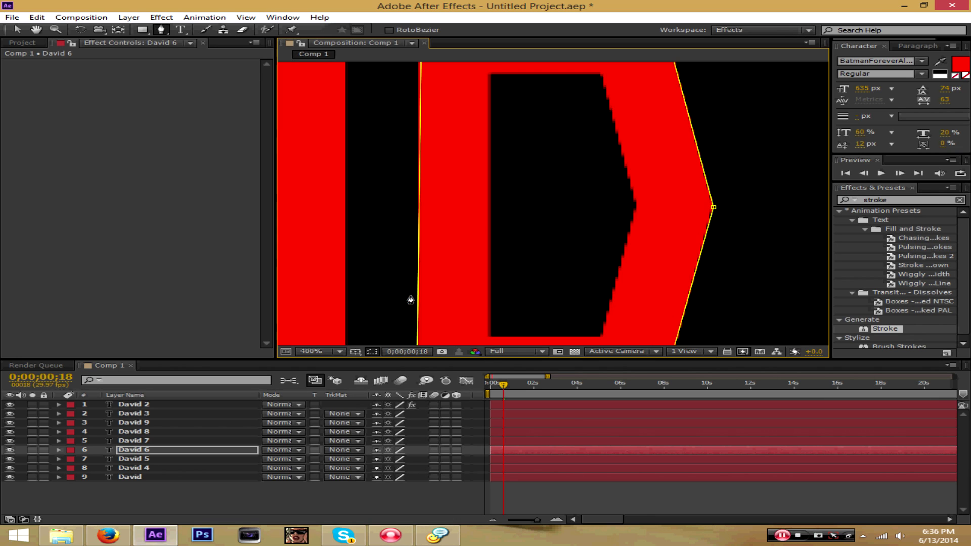
scroll(427, 300, up, 1)
scroll(553, 201, right, 3)
scroll(505, 184, down, 3)
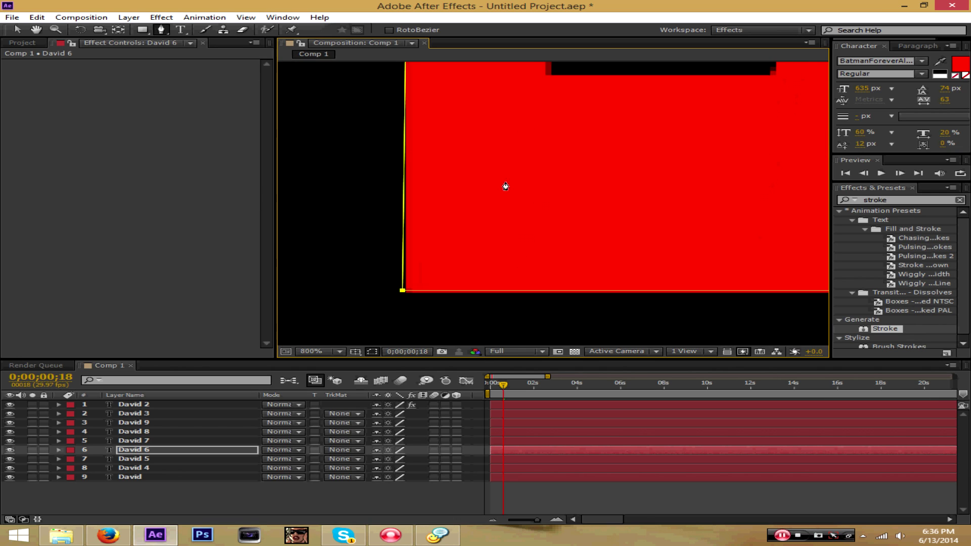
scroll(504, 266, up, 1)
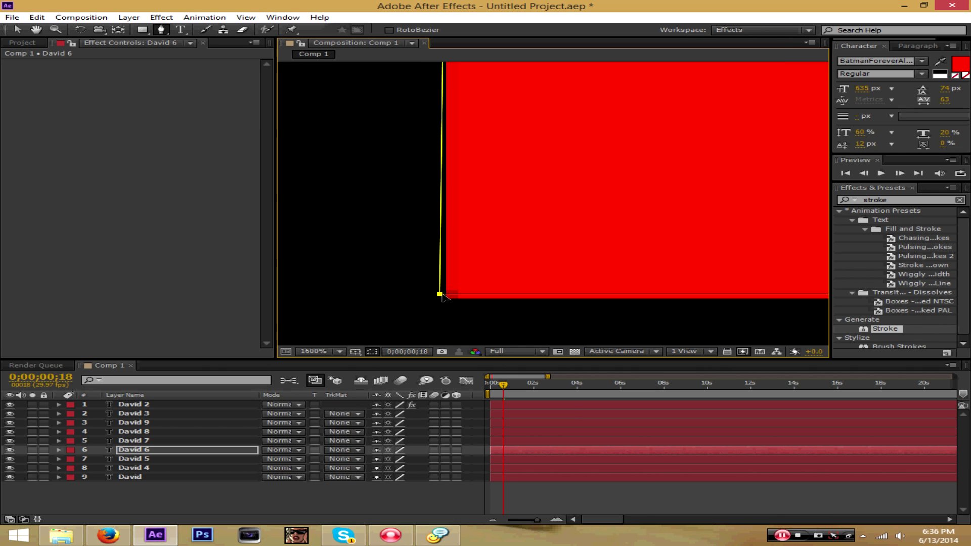
scroll(546, 241, down, 1)
scroll(556, 239, down, 1)
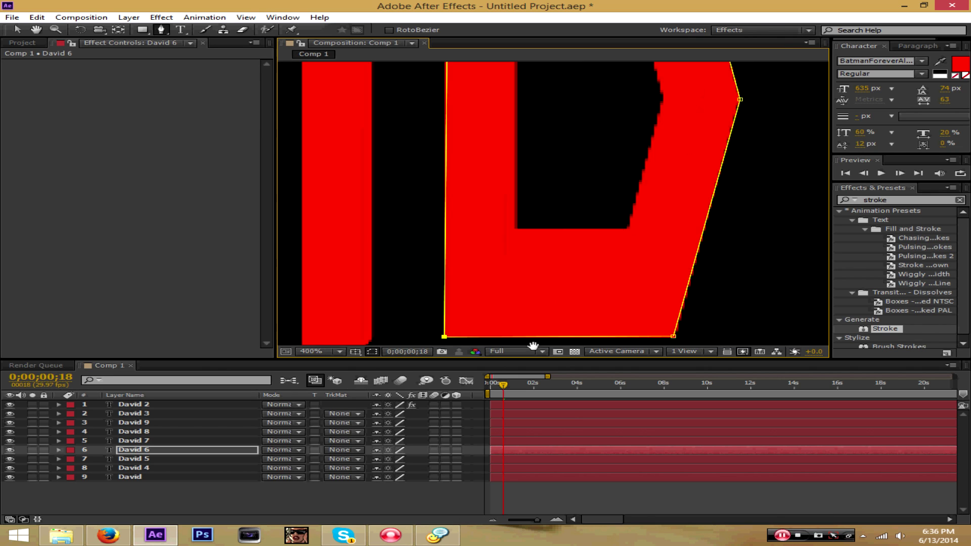
scroll(575, 238, down, 1)
scroll(575, 238, down, 1)
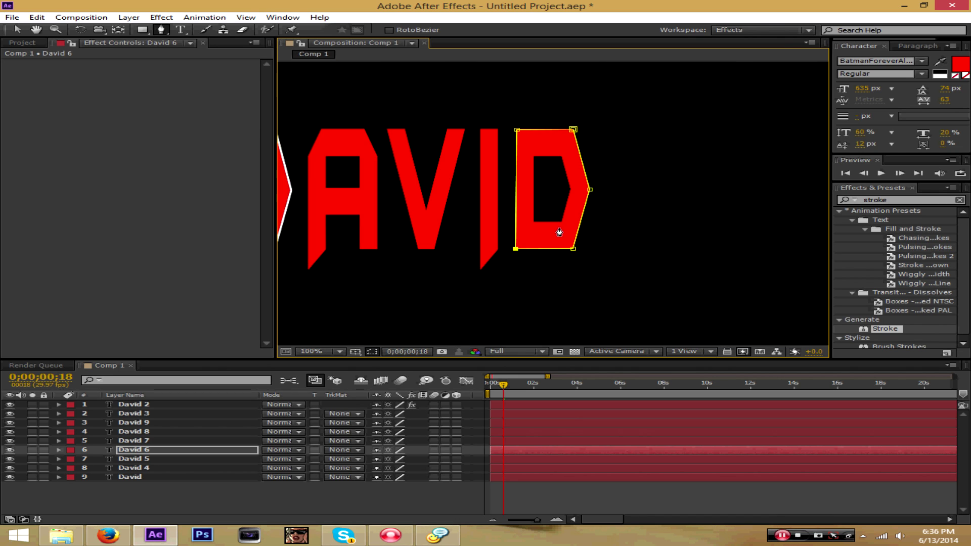
click(152, 460)
scroll(540, 183, up, 1)
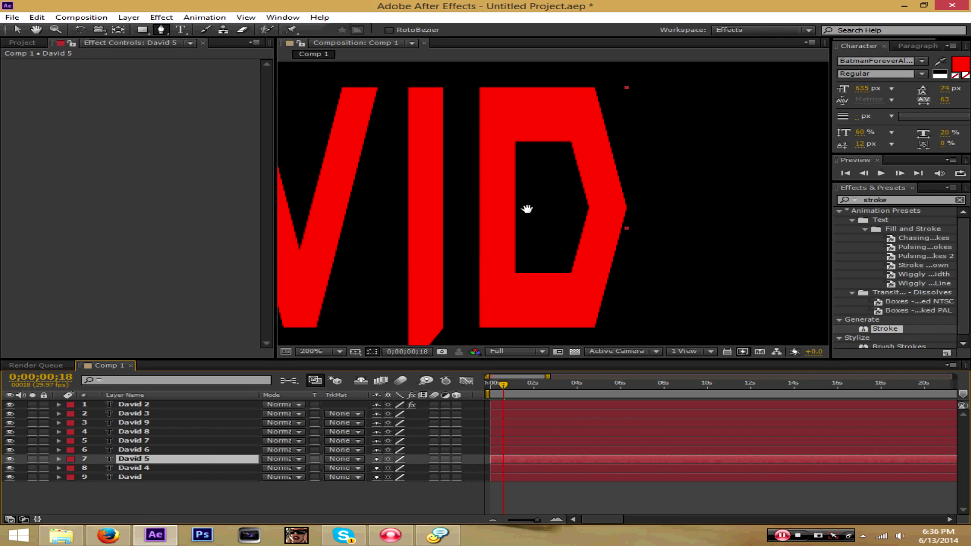
click(517, 154)
click(517, 283)
click(574, 282)
click(591, 217)
click(575, 155)
click(517, 154)
Nudge the counter mask's top-left point into the corner and zoom back out to the whole word.
scroll(546, 203, up, 3)
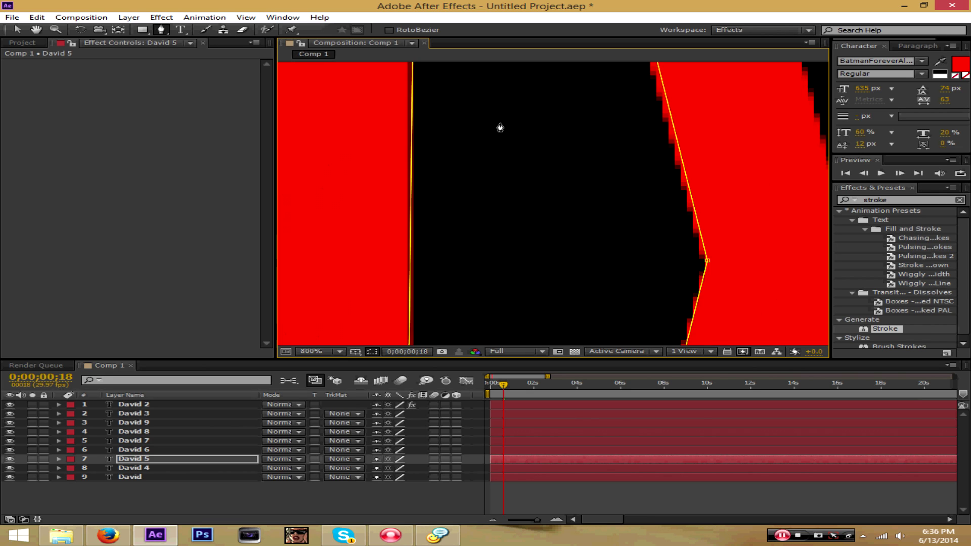
drag(500, 128, 525, 240)
drag(448, 124, 447, 115)
key(comma)
key(comma)
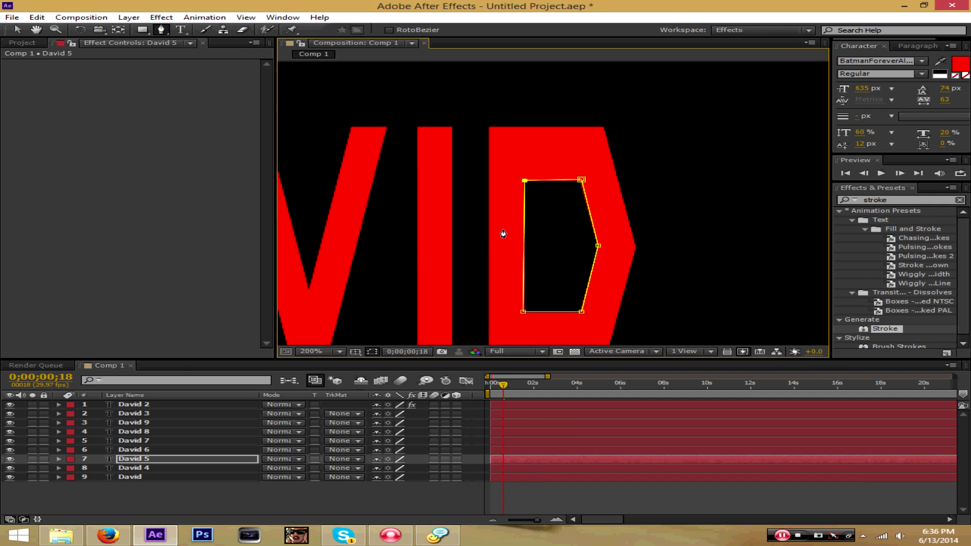
key(comma)
key(comma)
Rename layer David 2 to 'D' and David 3 to 'Djr'.
click(138, 405)
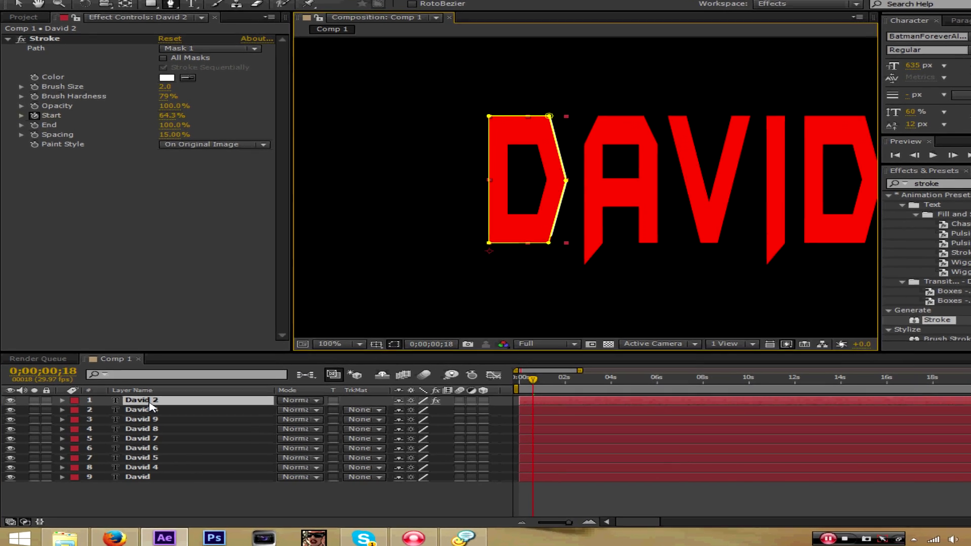
right_click(172, 404)
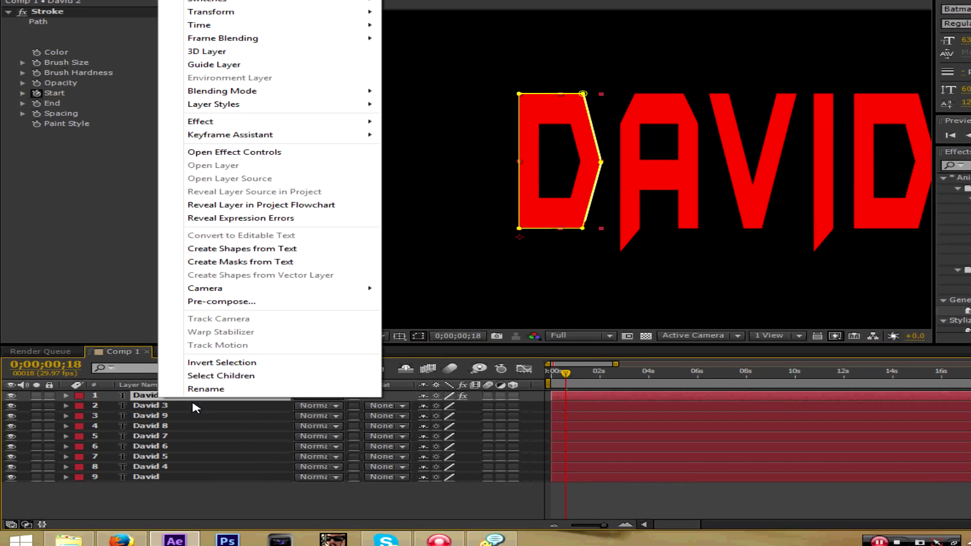
click(206, 389)
text(D)
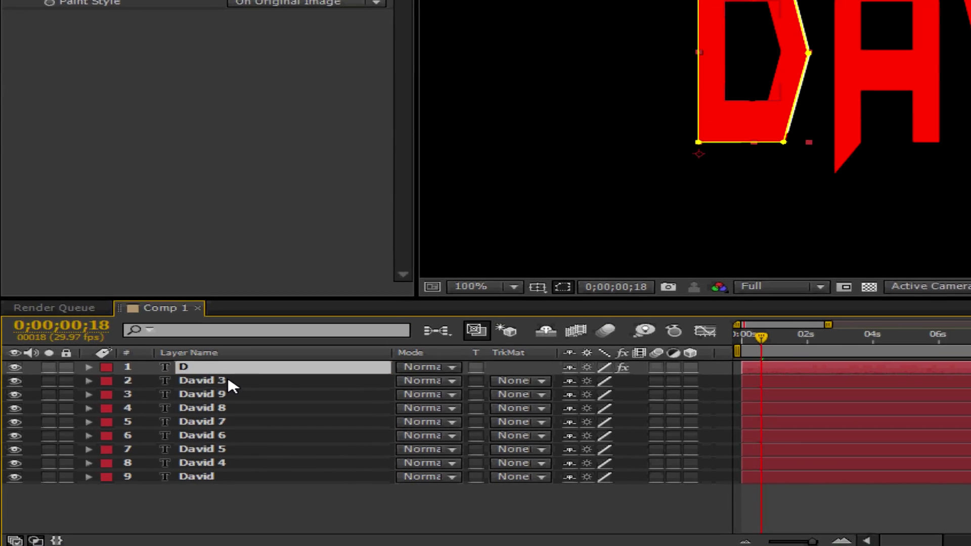
click(230, 387)
right_click(256, 384)
click(256, 375)
text(D)
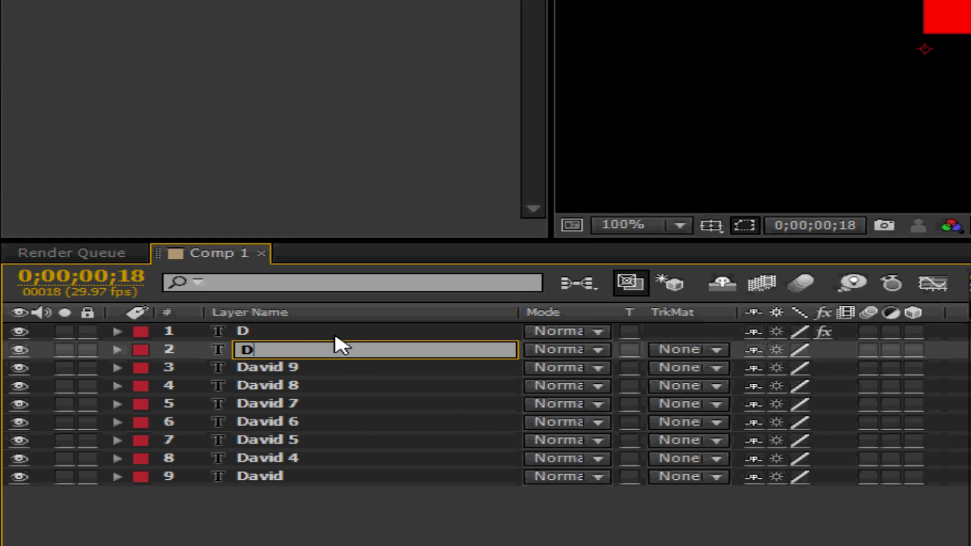
text(jr)
click(285, 368)
Rename layers David 9, David 8 and David 7 to 'A', 'V' and 'I'.
right_click(301, 374)
click(383, 358)
text(A)
click(298, 386)
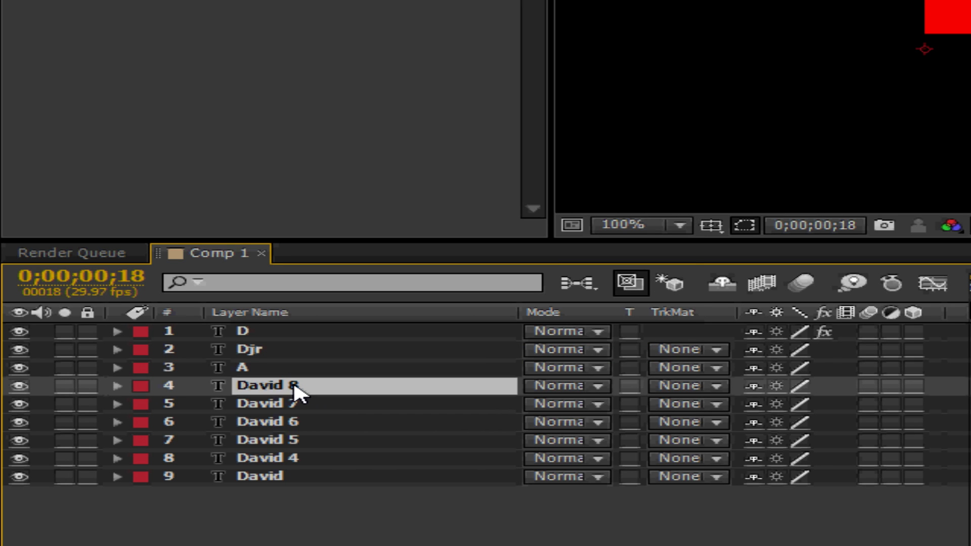
right_click(326, 398)
click(377, 369)
text(V)
click(299, 404)
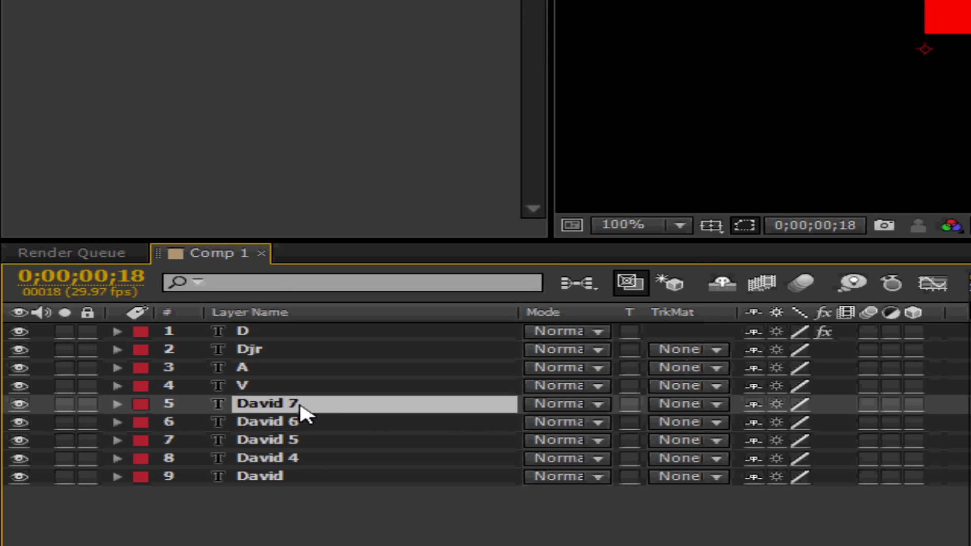
right_click(301, 407)
click(372, 397)
text(I)
click(318, 423)
Rename layer David 6 to 'Dx' and David 5 to 'Dxjr'.
right_click(334, 424)
click(373, 409)
text(Dx)
click(288, 444)
right_click(288, 444)
click(335, 420)
text(Dx)
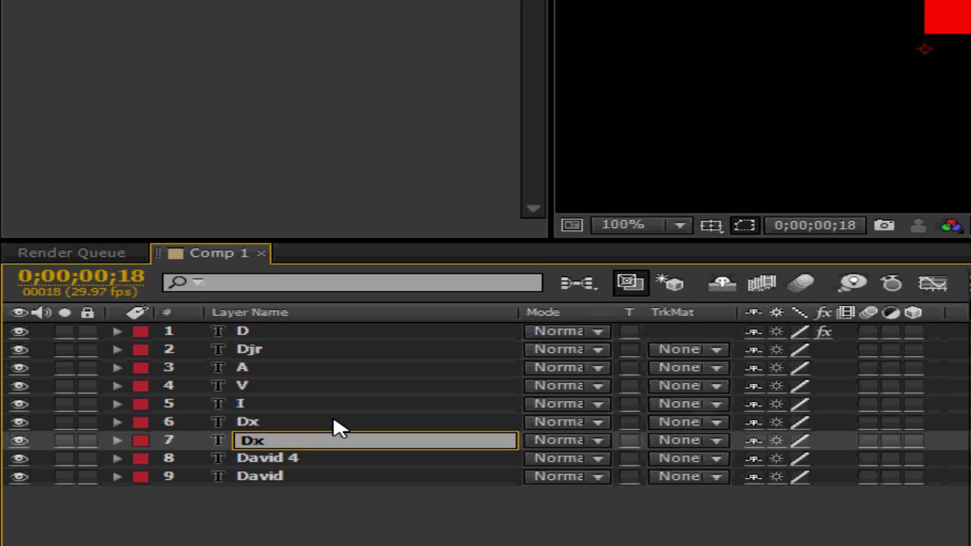
text(jr)
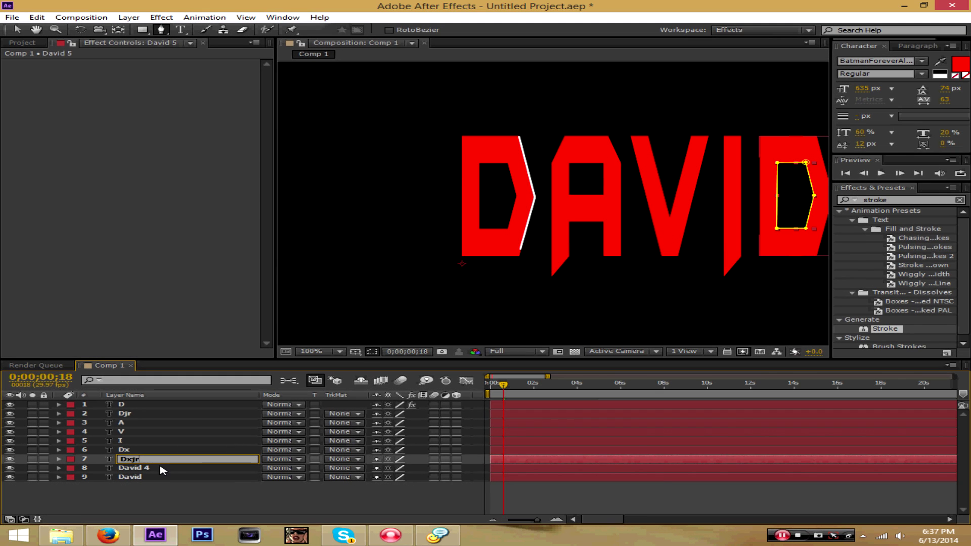
key(Return)
Delete the spare David 4 layer and return to the Selection tool.
click(152, 467)
key(ctrl+z)
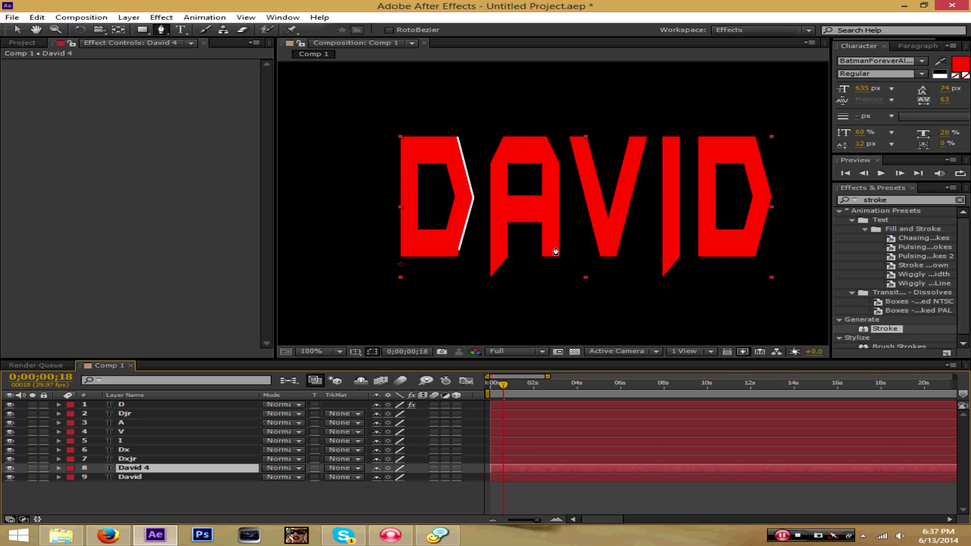
key(Delete)
click(147, 469)
click(17, 30)
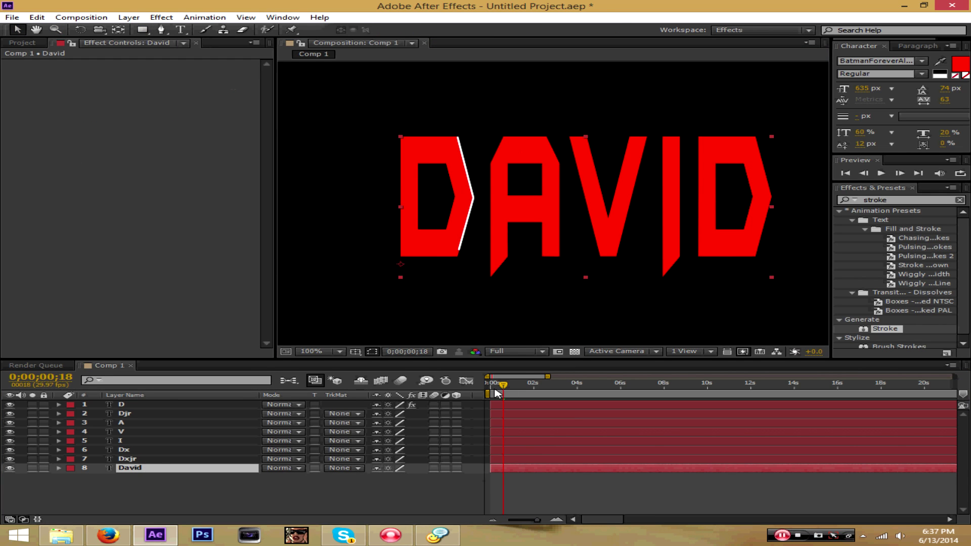
click(125, 415)
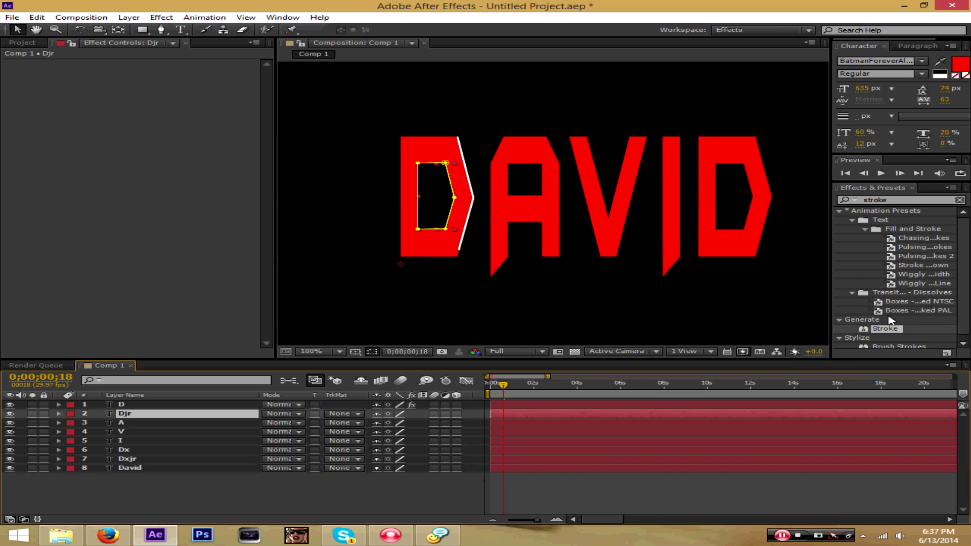
Add Stroke to layers Djr, A, V, I, Dx and Dxjr, deleting V's duplicate Stroke 2.
drag(885, 329, 130, 414)
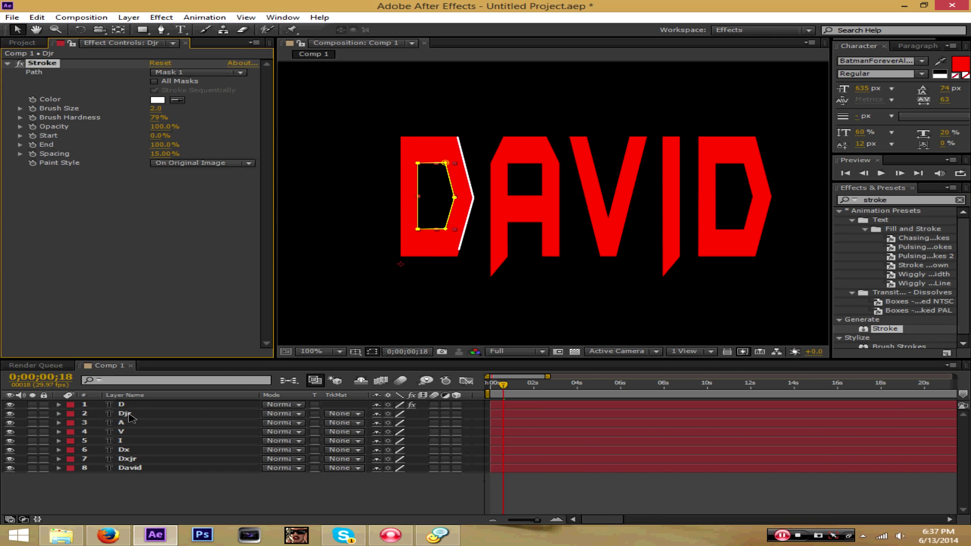
drag(885, 329, 183, 430)
drag(42, 63, 210, 433)
drag(42, 63, 191, 433)
key(Delete)
mouse_move(42, 63)
mouse_down()
mouse_move(123, 450)
mouse_move(183, 481)
mouse_move(167, 459)
mouse_up()
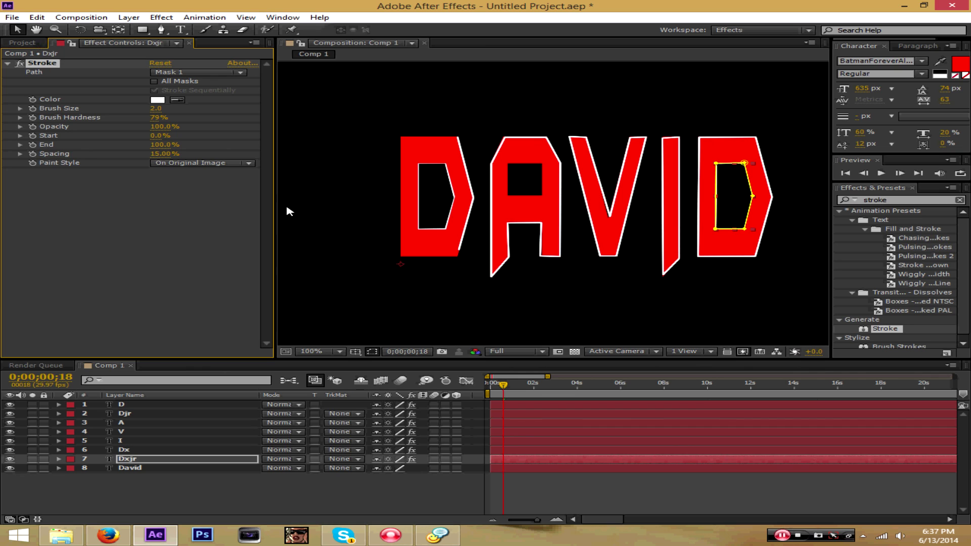
drag(503, 387, 490, 387)
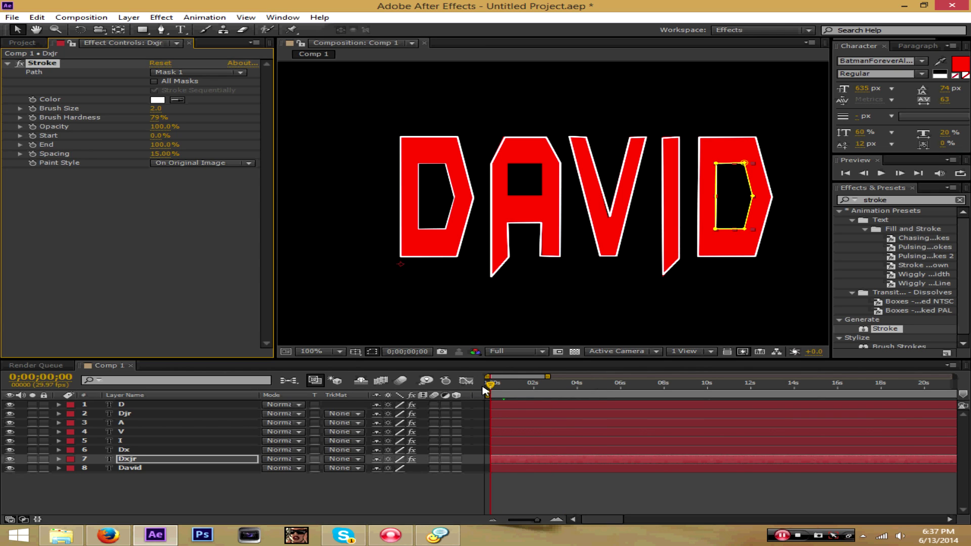
On the Djr layer, keyframe Stroke End from 0;00;00;15 down to 0% near one second and preview.
click(125, 414)
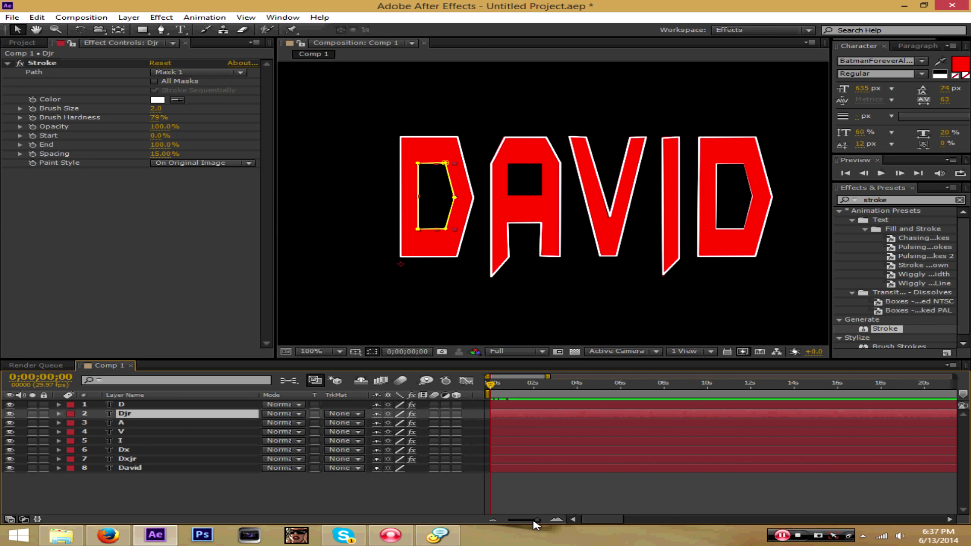
drag(533, 521, 537, 520)
drag(493, 387, 502, 388)
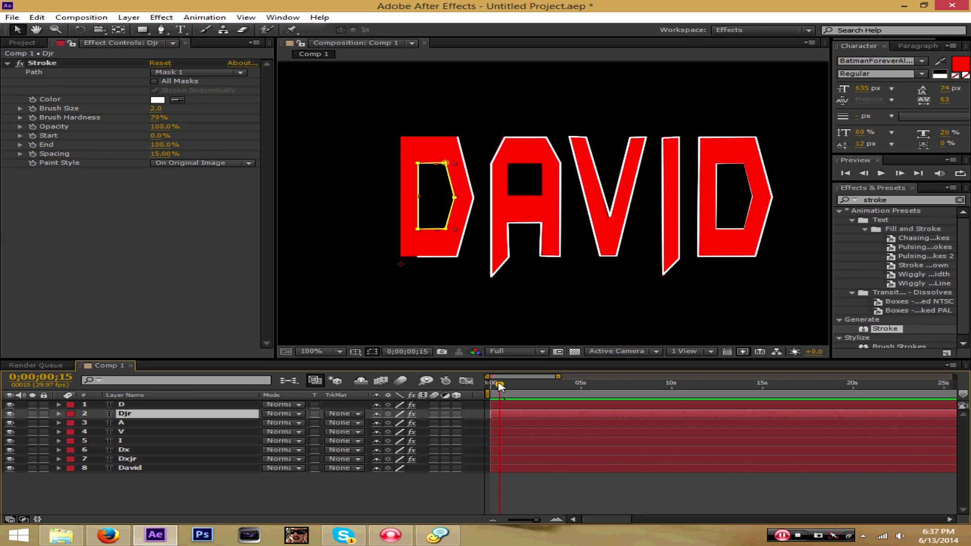
click(33, 146)
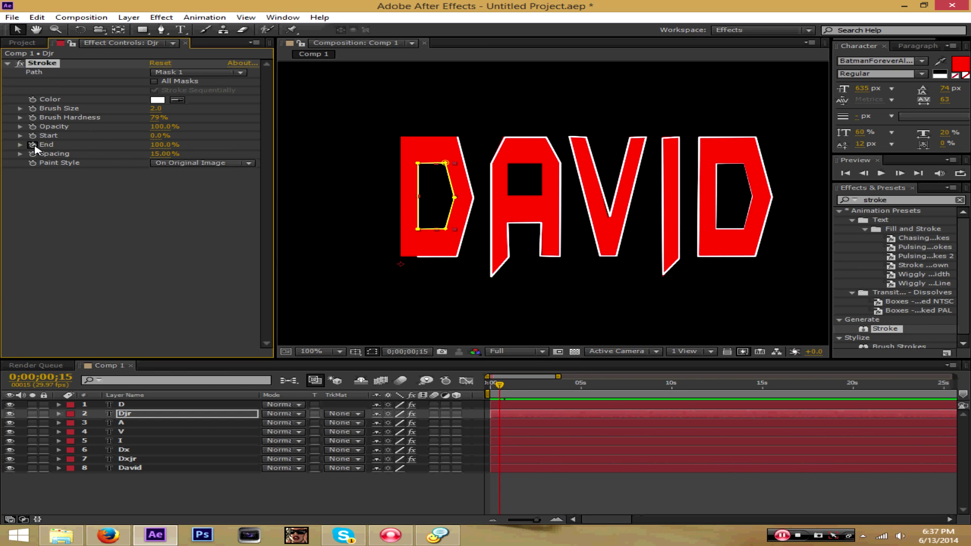
drag(500, 385, 511, 388)
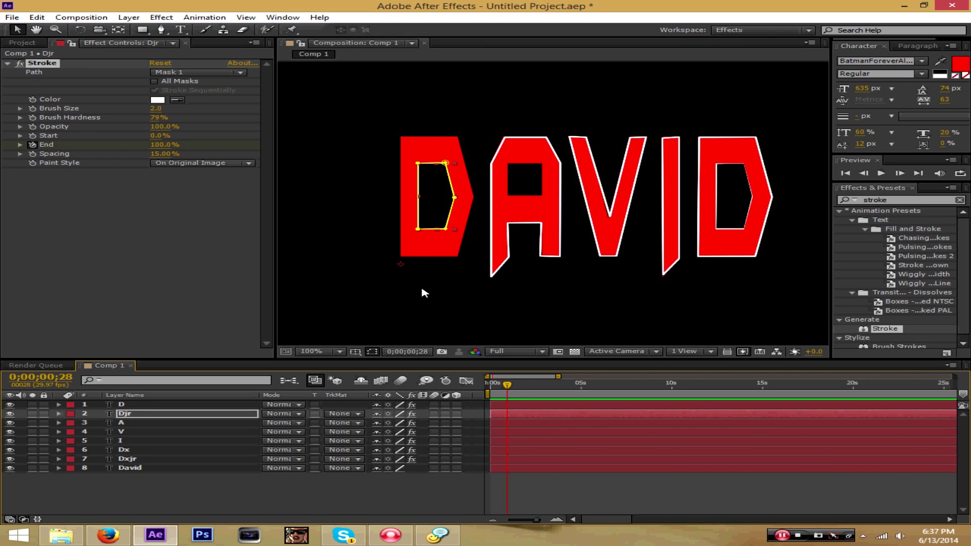
drag(202, 144, 115, 145)
drag(505, 389, 490, 388)
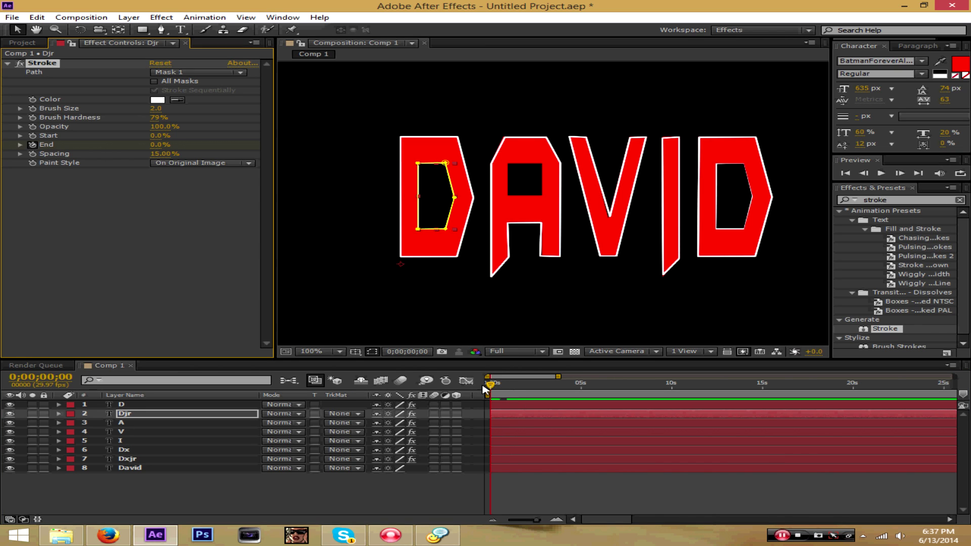
click(448, 320)
key(space)
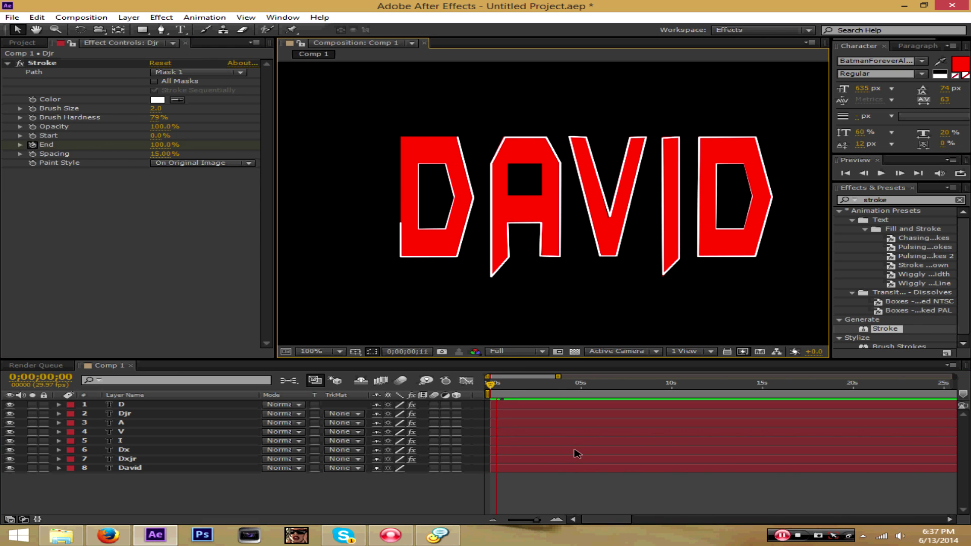
On the A layer, keyframe Stroke End to reach 0% at 0;00;01;04.
drag(508, 384, 497, 387)
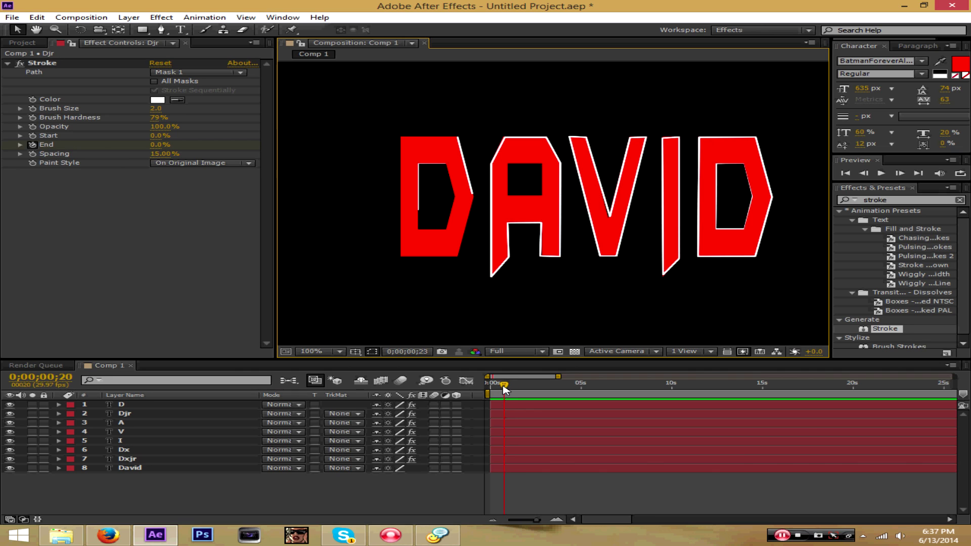
click(124, 423)
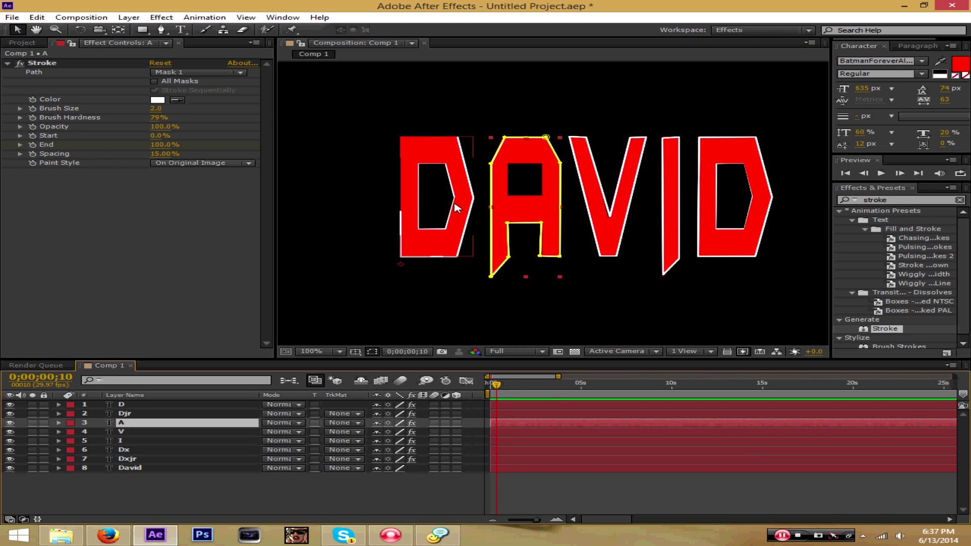
click(33, 145)
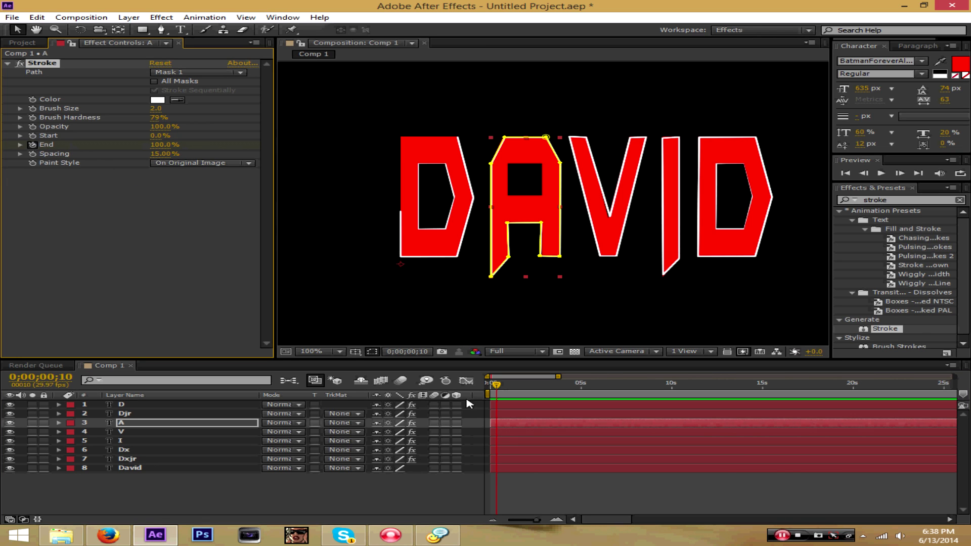
drag(498, 387, 513, 390)
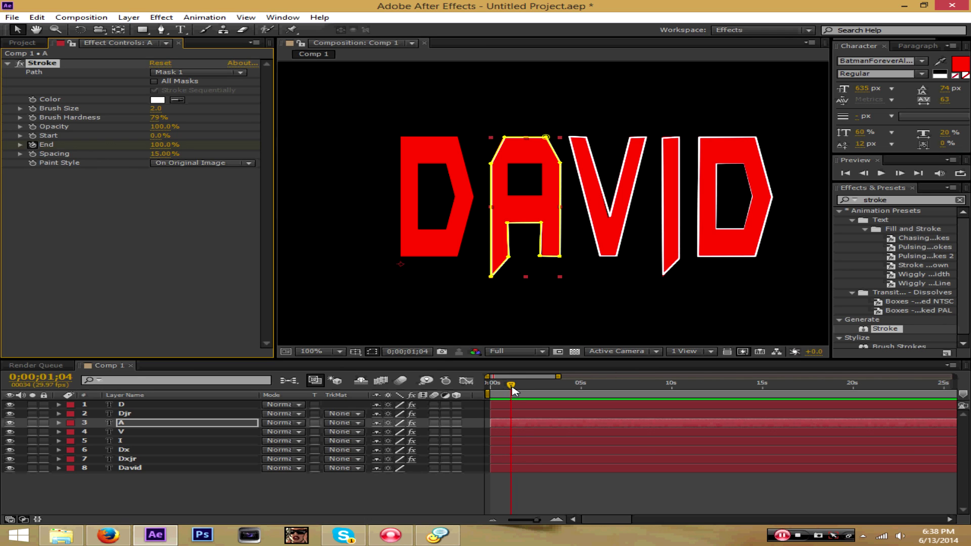
click(160, 145)
text(0)
key(Return)
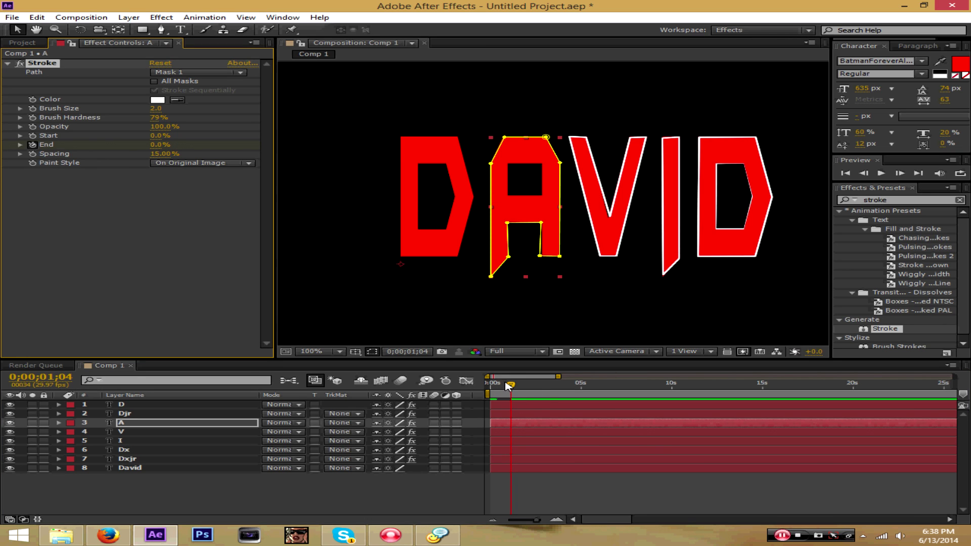
drag(513, 388, 501, 388)
Keyframe the V layer's Stroke Start to 100% at about one second.
click(119, 433)
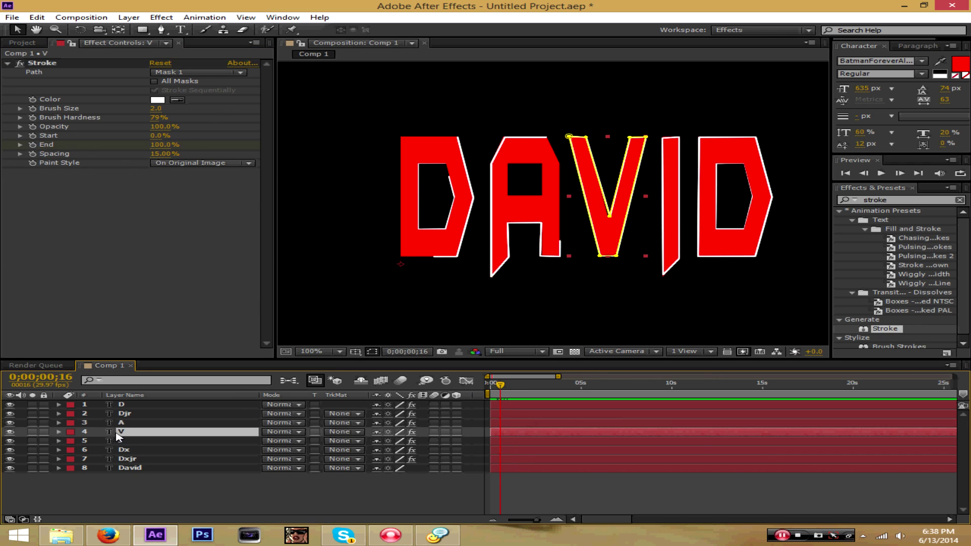
click(32, 137)
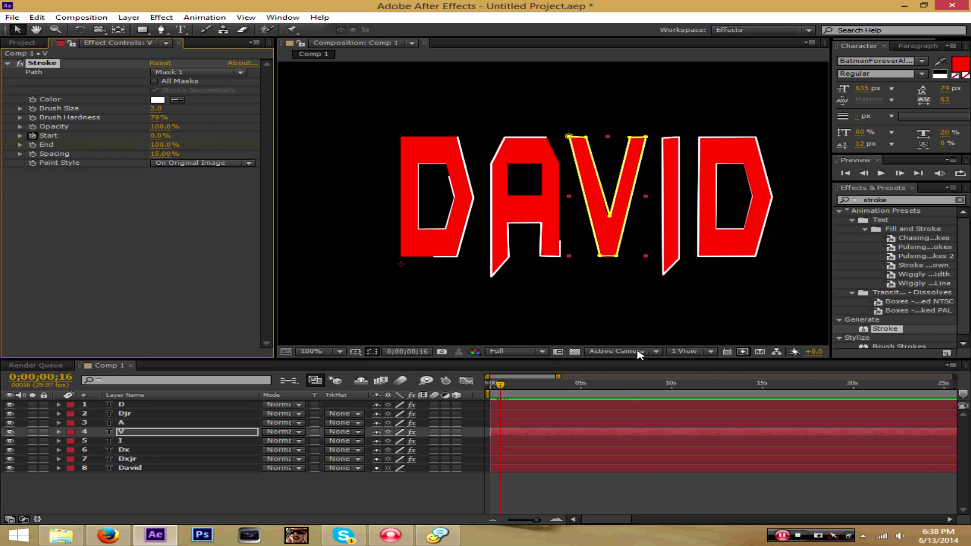
drag(503, 387, 511, 386)
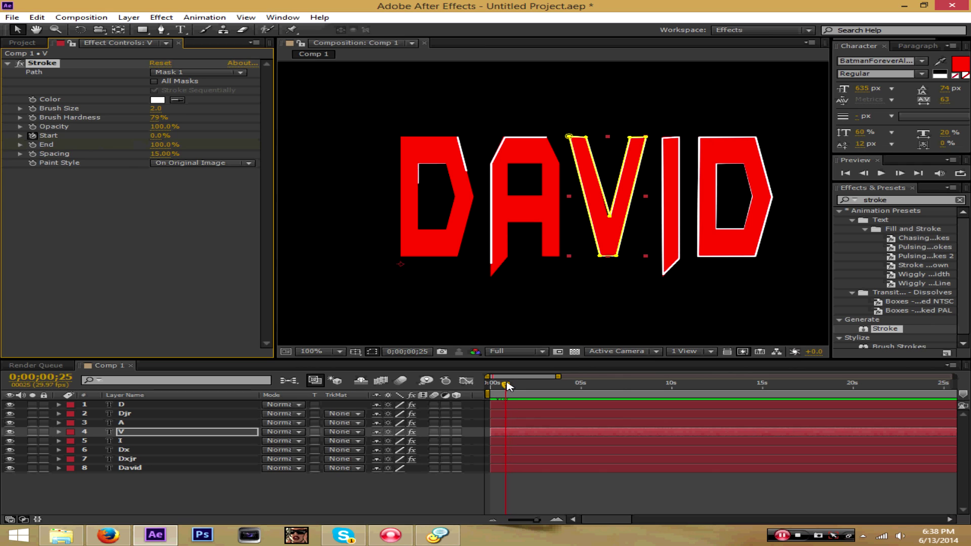
click(157, 135)
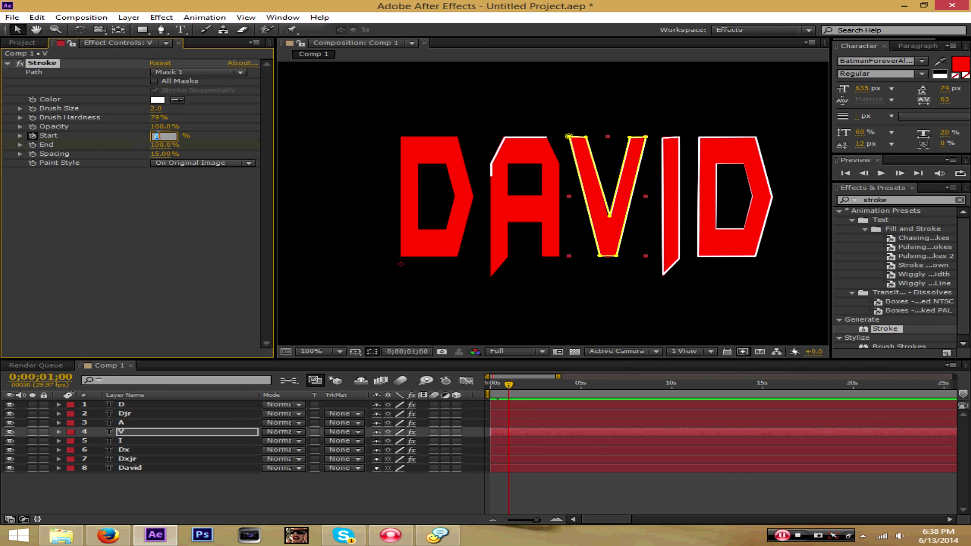
text(100)
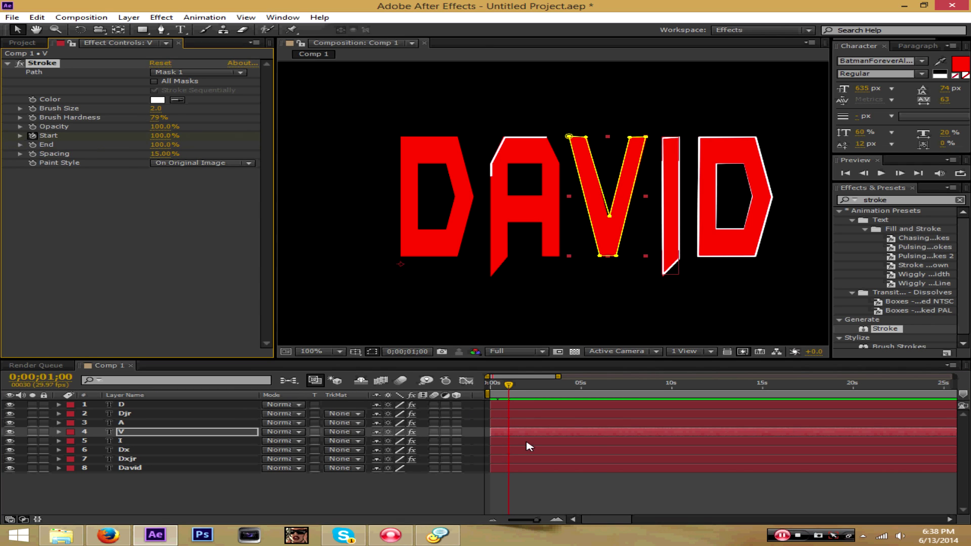
drag(509, 386, 502, 385)
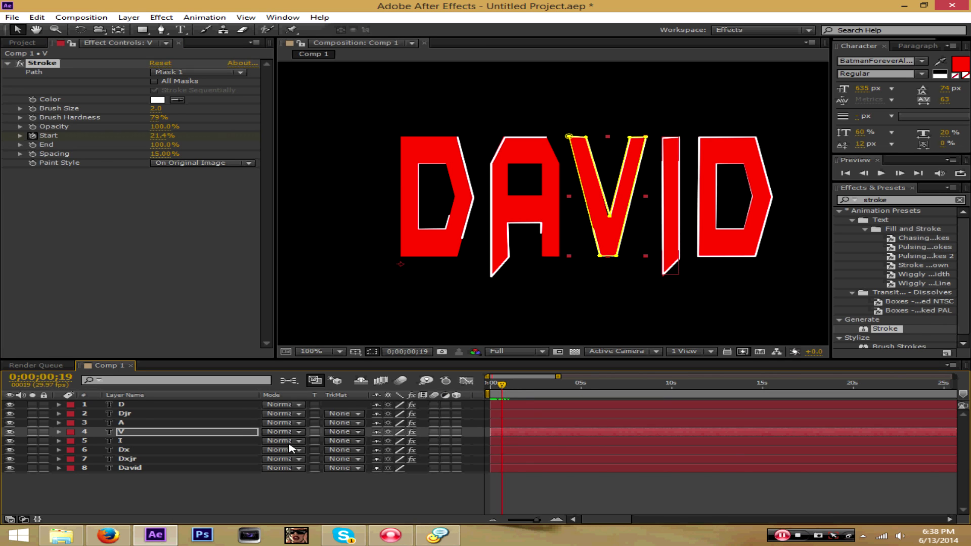
Keyframe the I layer's Stroke End to 0% just after one second.
click(125, 442)
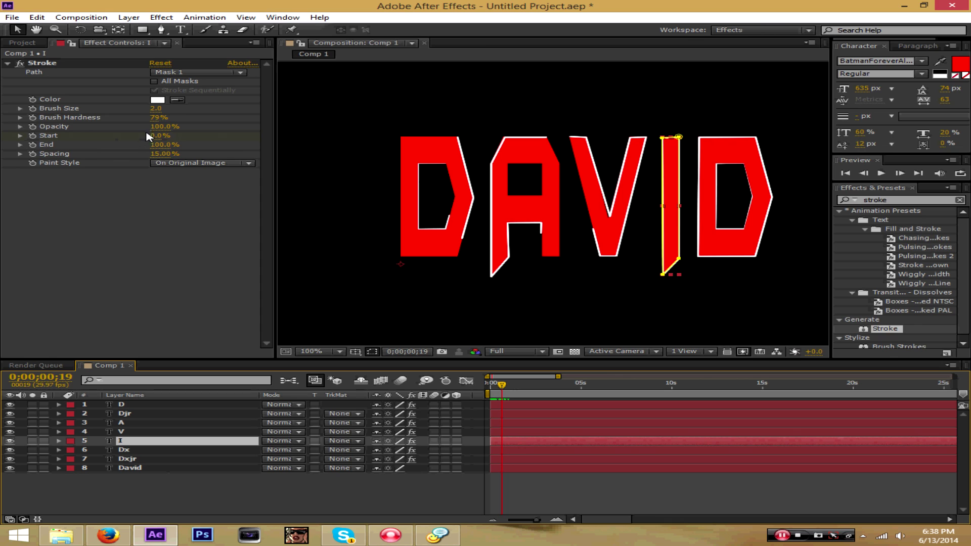
click(33, 146)
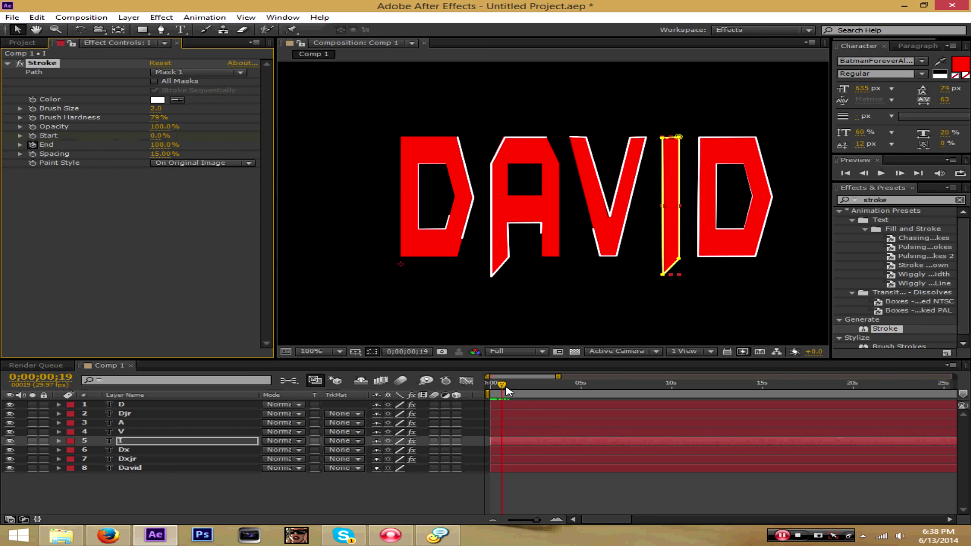
drag(503, 386, 510, 386)
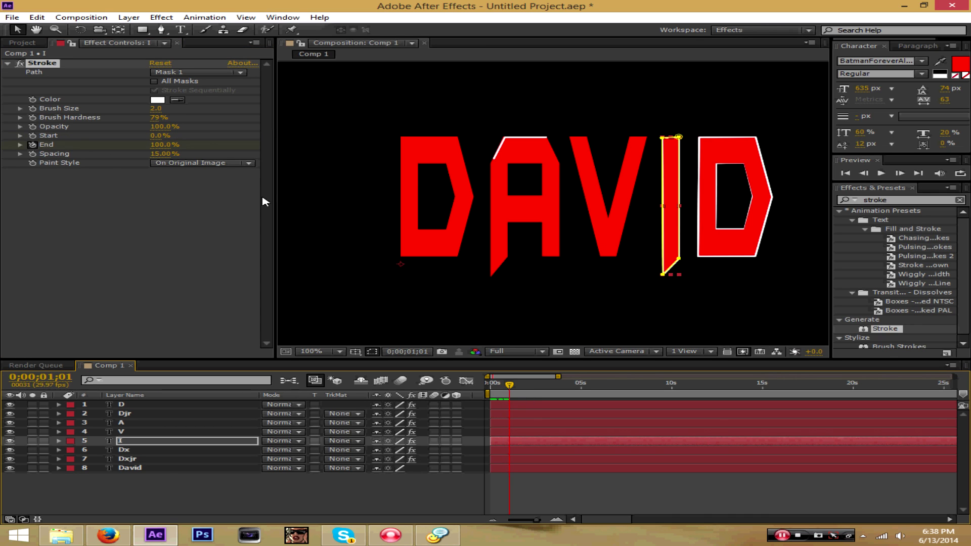
drag(509, 389, 515, 387)
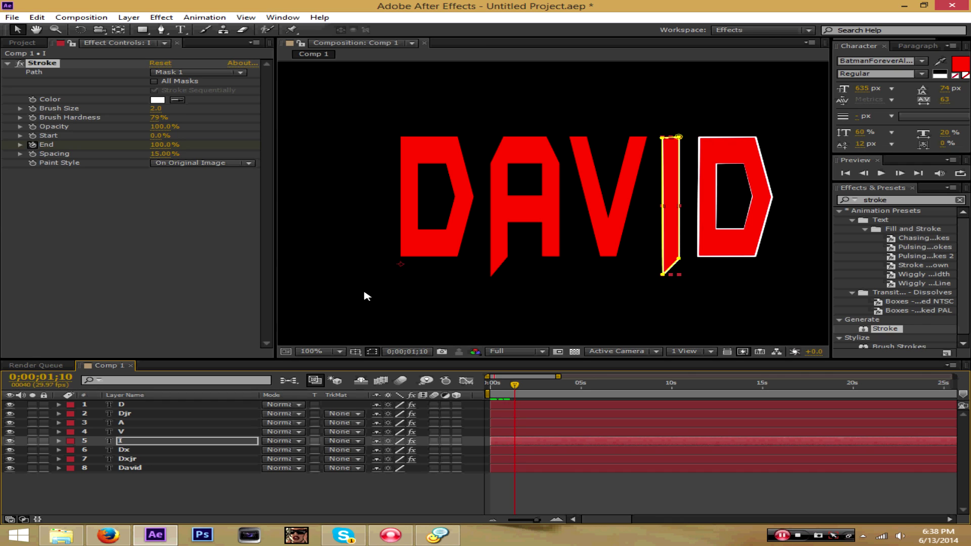
click(159, 145)
text(0)
key(Return)
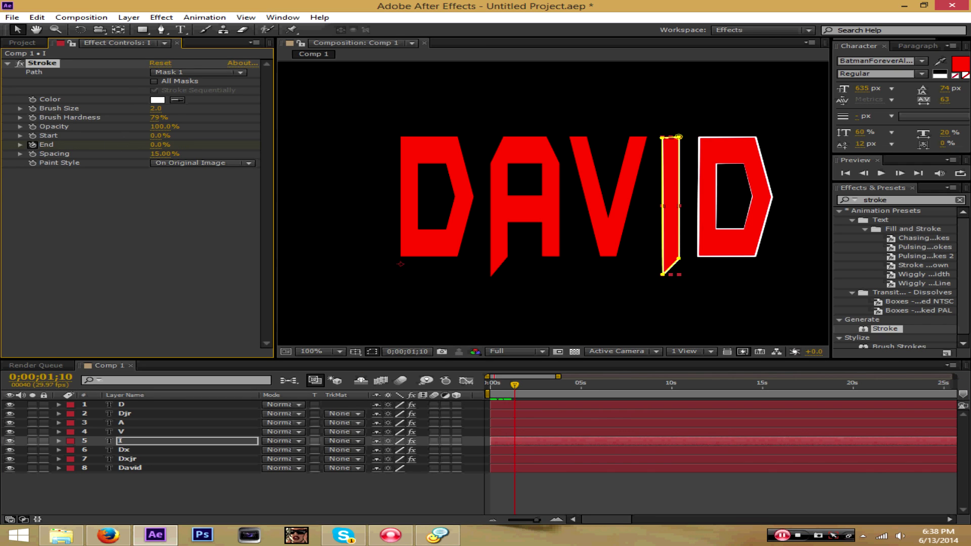
Keyframe the Dx layer's Stroke Start so the D outline vanishes just after one second.
click(130, 450)
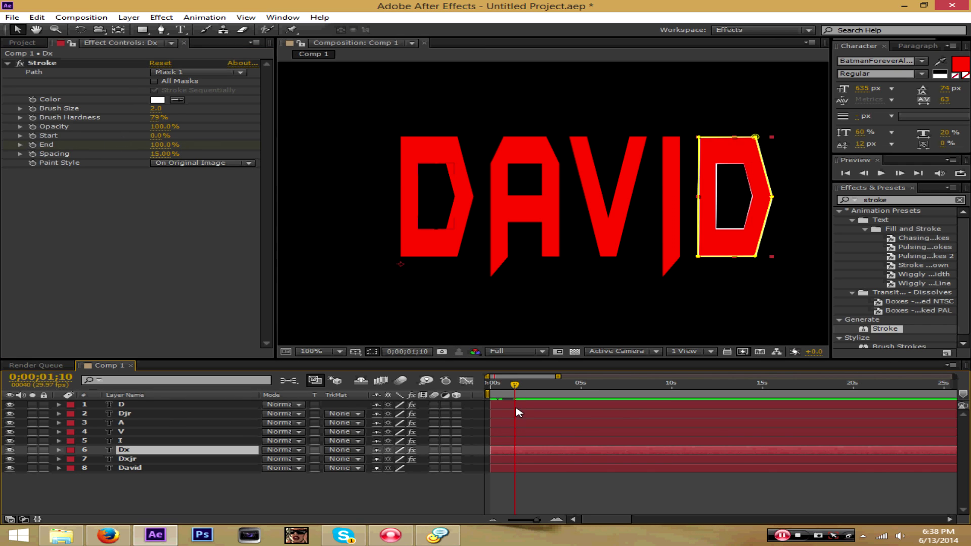
drag(514, 387, 502, 386)
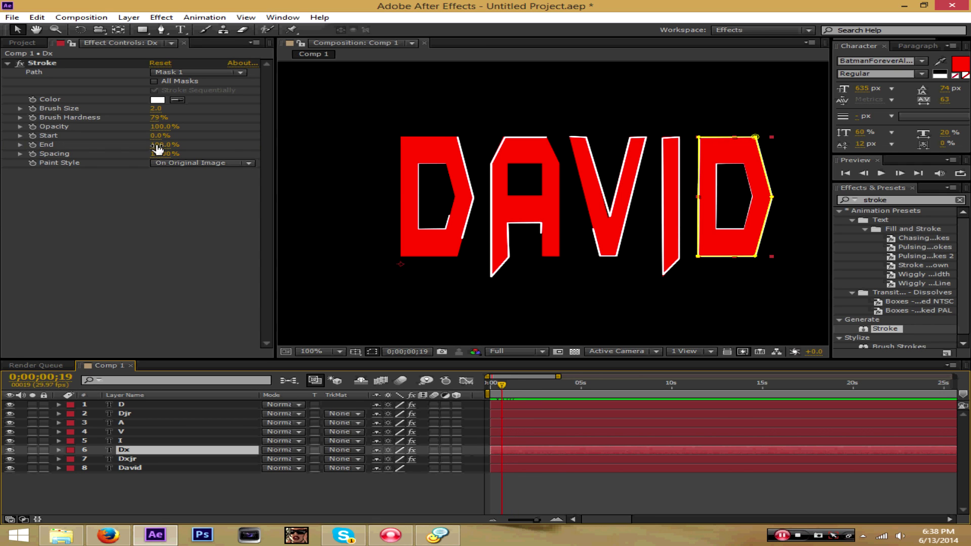
click(32, 135)
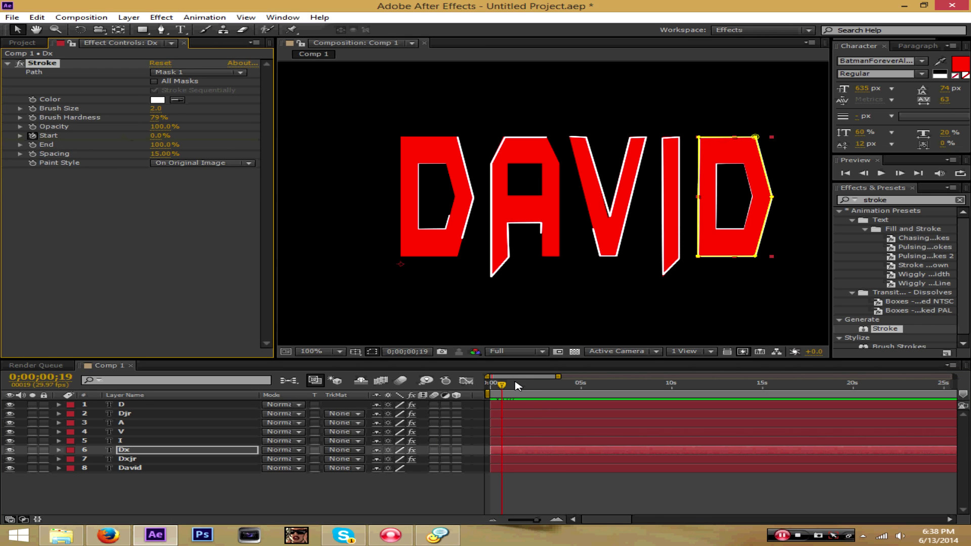
drag(502, 388, 514, 393)
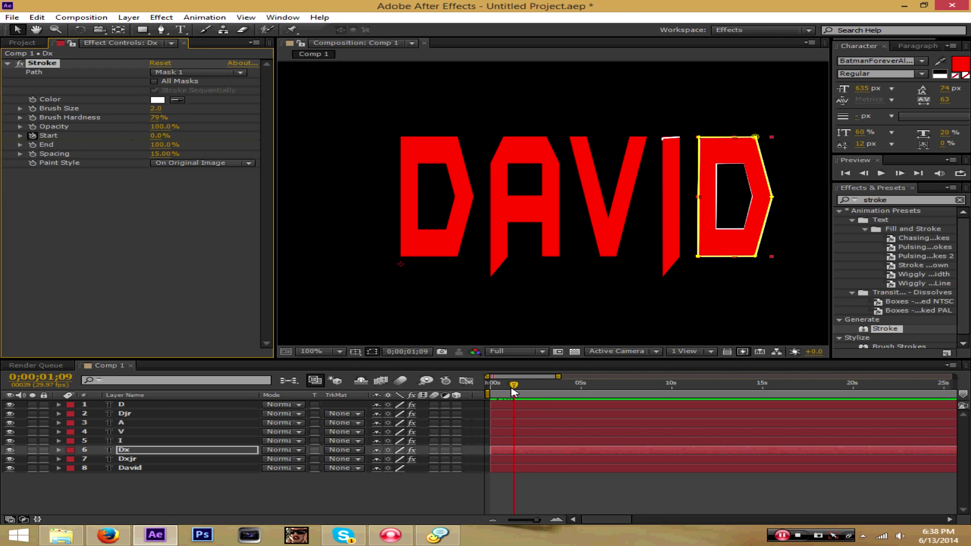
click(157, 135)
text(0)
key(Return)
Keyframe the Dxjr layer's Stroke End to 0% at about 1.5 seconds, then play from the start.
click(128, 460)
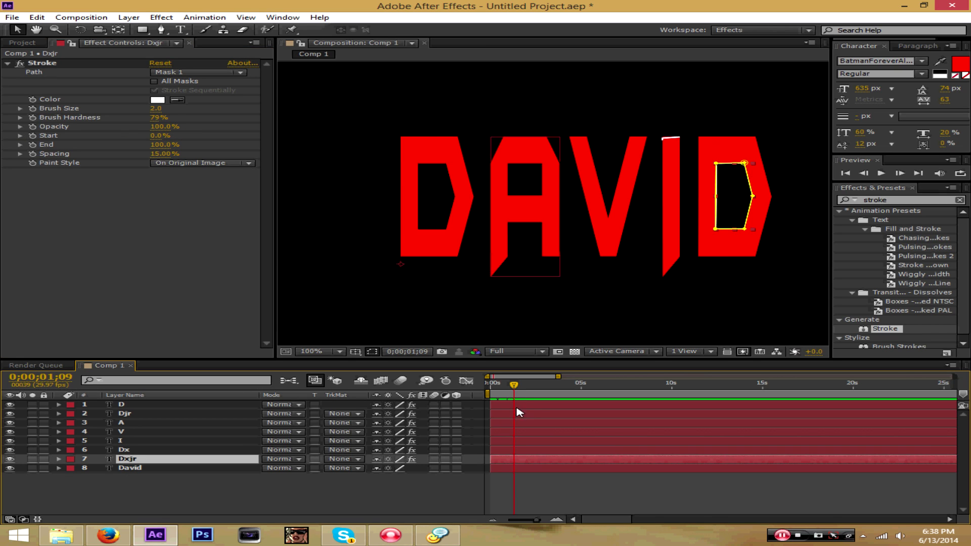
drag(514, 384, 508, 389)
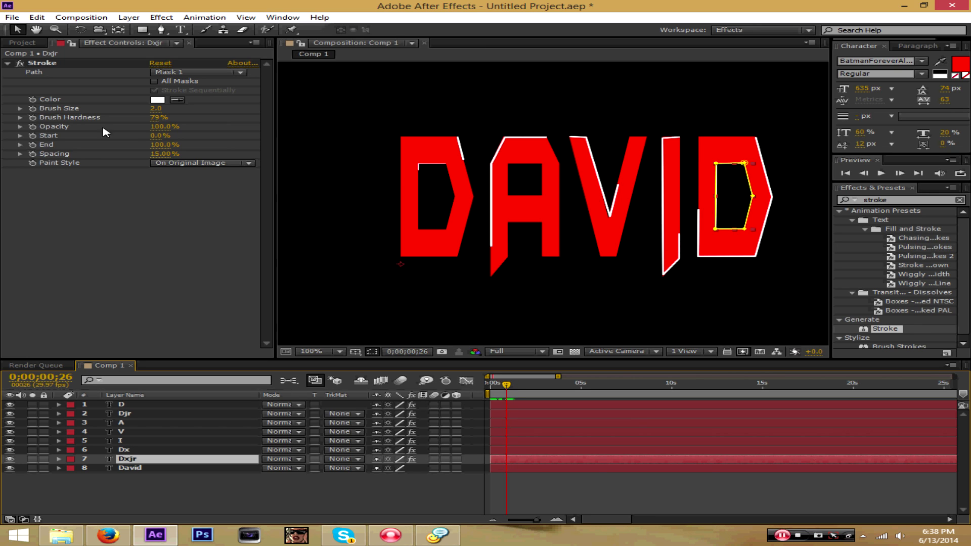
click(32, 145)
drag(507, 388, 517, 386)
click(160, 145)
key(Return)
key(Home)
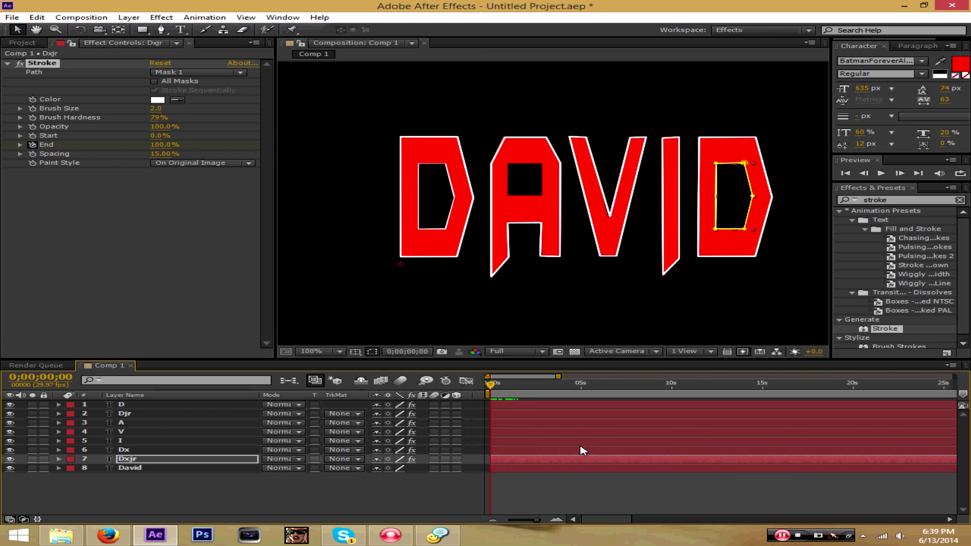
key(space)
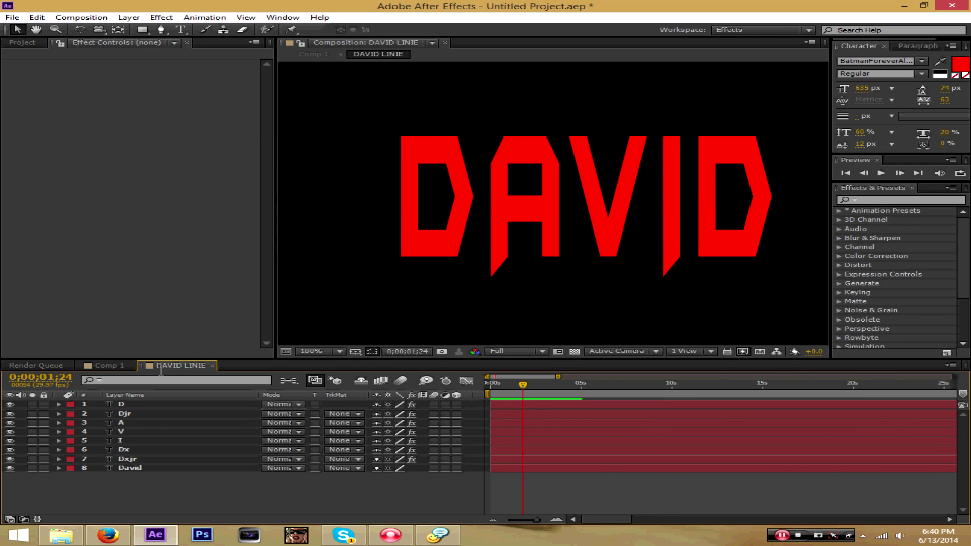
Select all eight DAVID LINIE letter layers, scrub to preview the strokes, and check the YouTube reference.
drag(154, 504, 152, 404)
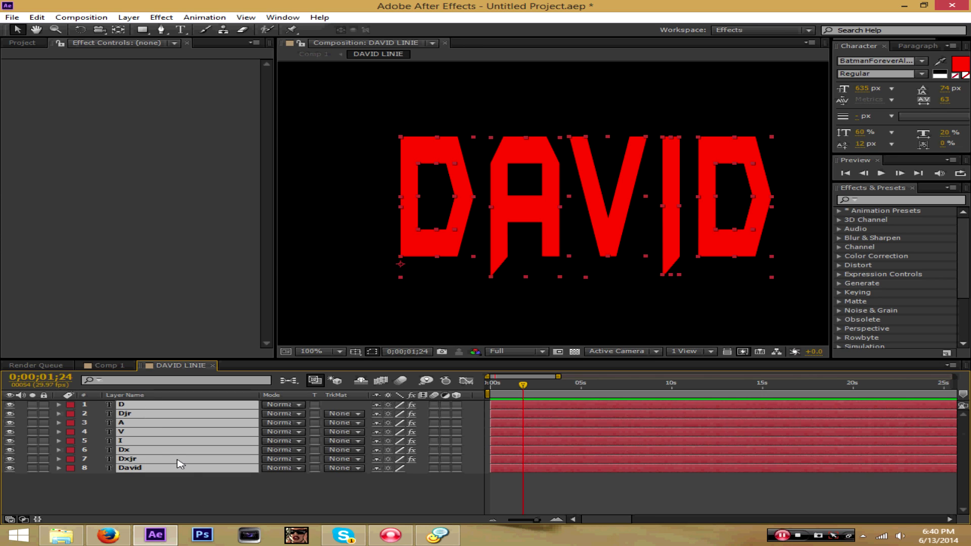
drag(516, 393, 508, 388)
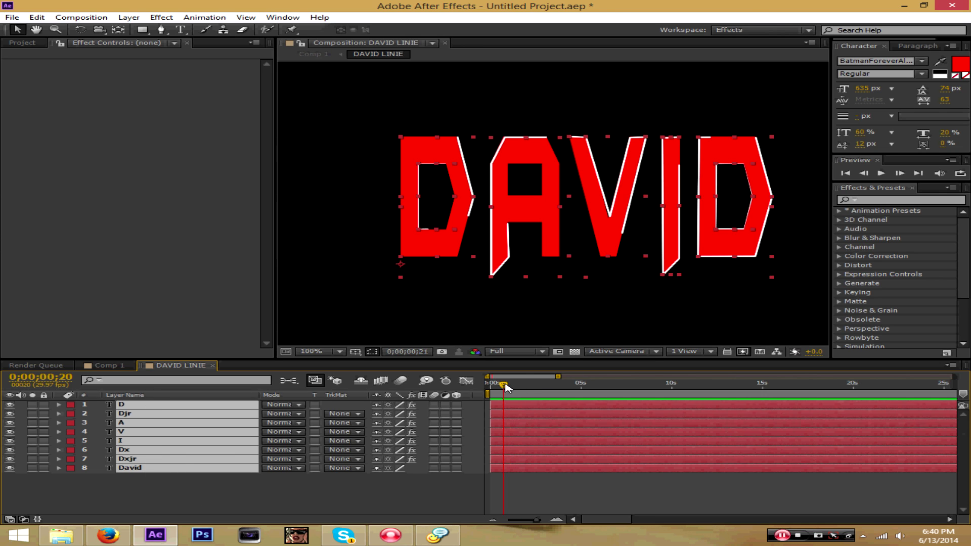
click(342, 499)
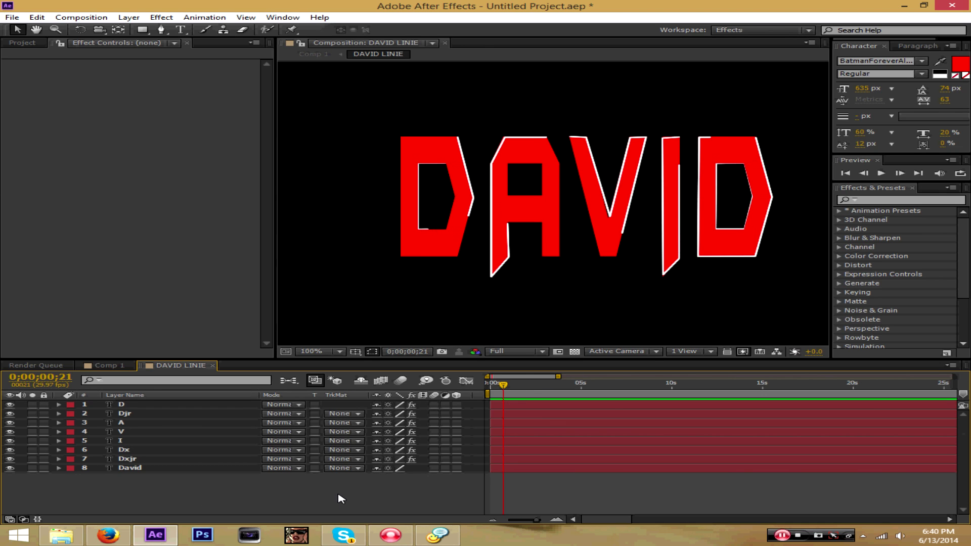
key(alt+Tab)
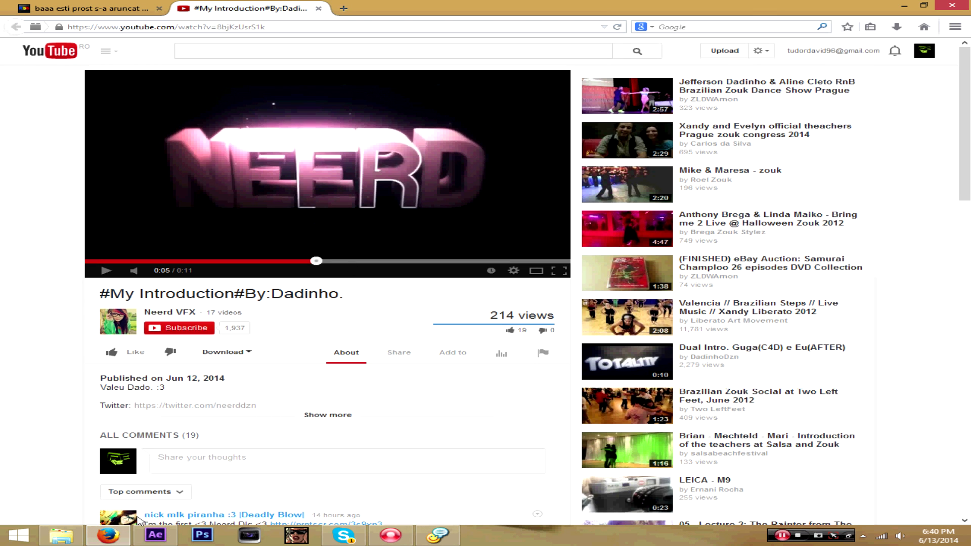
click(155, 534)
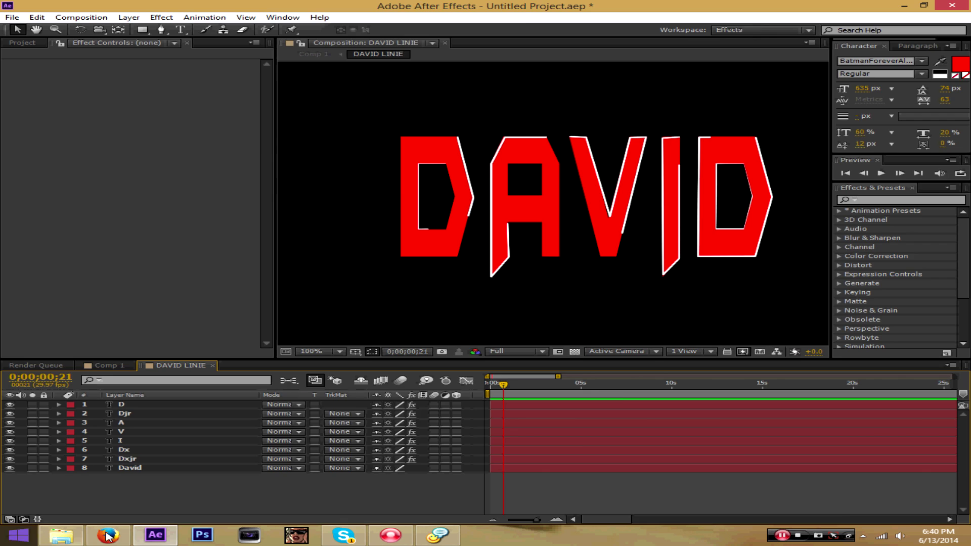
click(107, 537)
Drop an effect from the Video Copilot folder onto the A layer, then check the reference video.
click(155, 534)
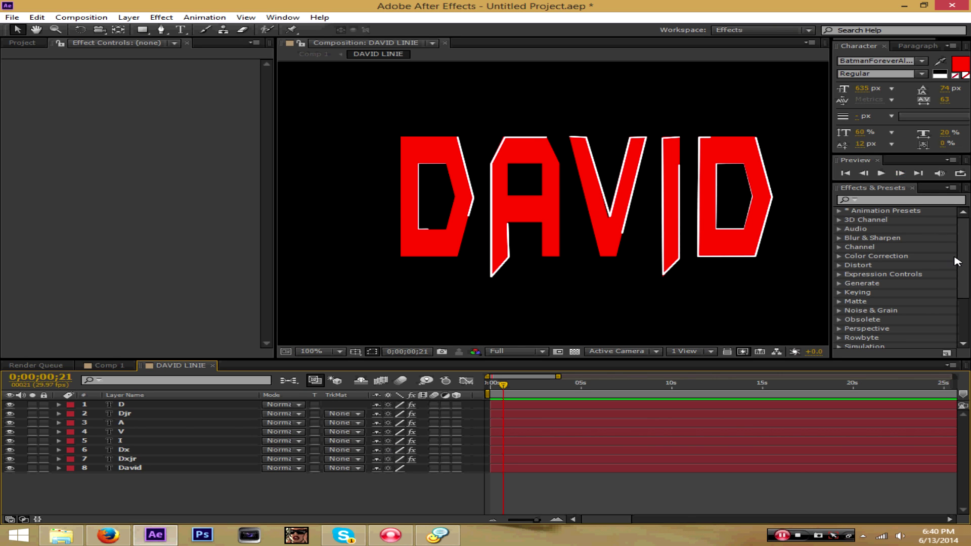
scroll(954, 258, down, 3)
click(839, 344)
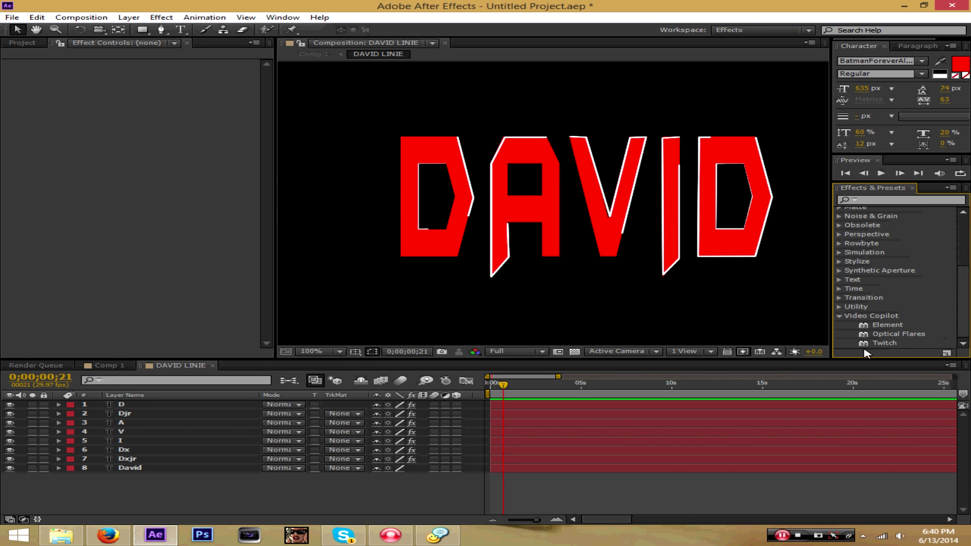
click(906, 335)
drag(887, 326, 554, 175)
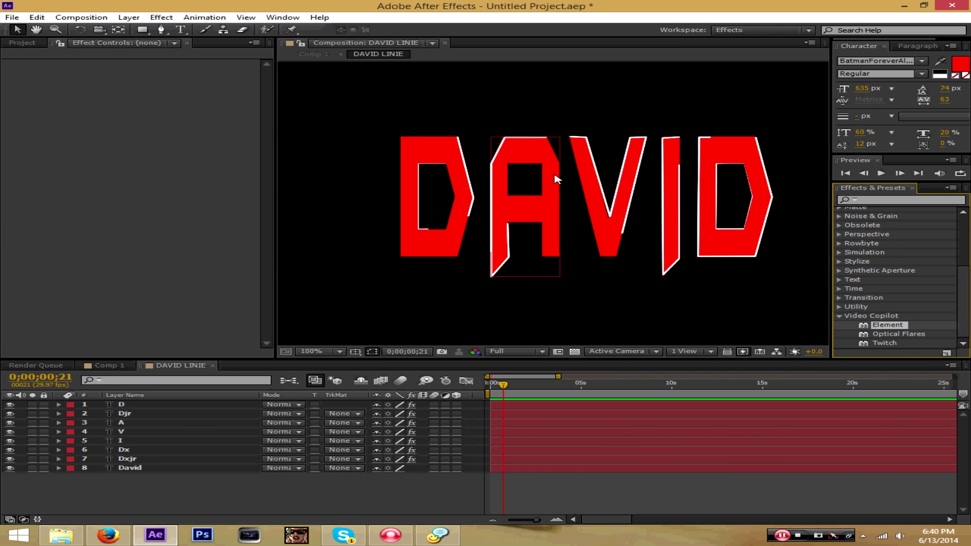
click(109, 535)
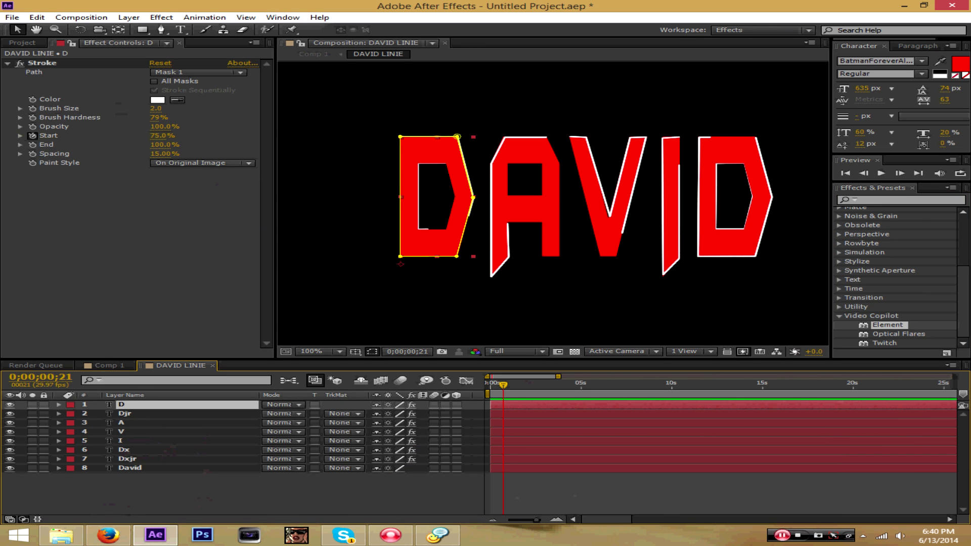
Search Effects & Presets for 'glow' and apply Glow to the D layer.
click(895, 202)
text(glow)
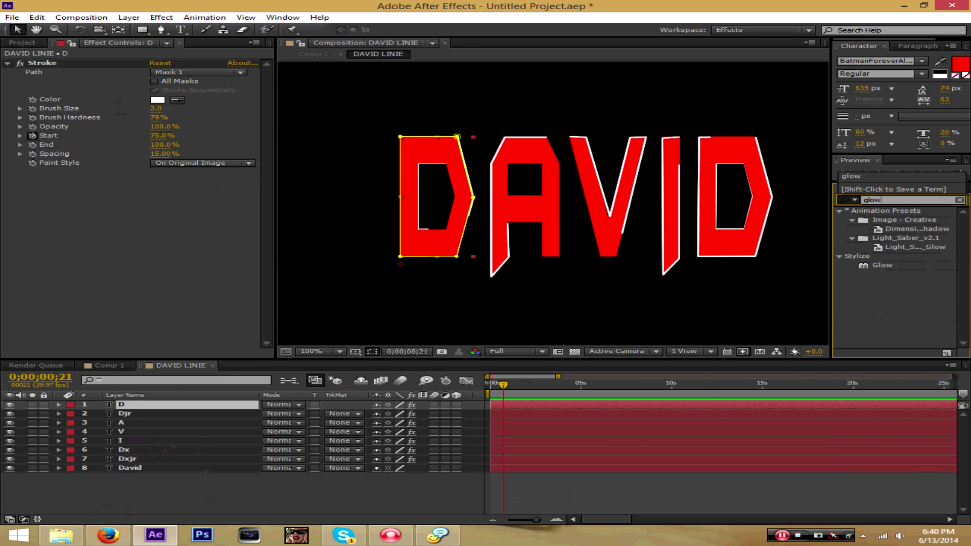
drag(884, 266, 201, 195)
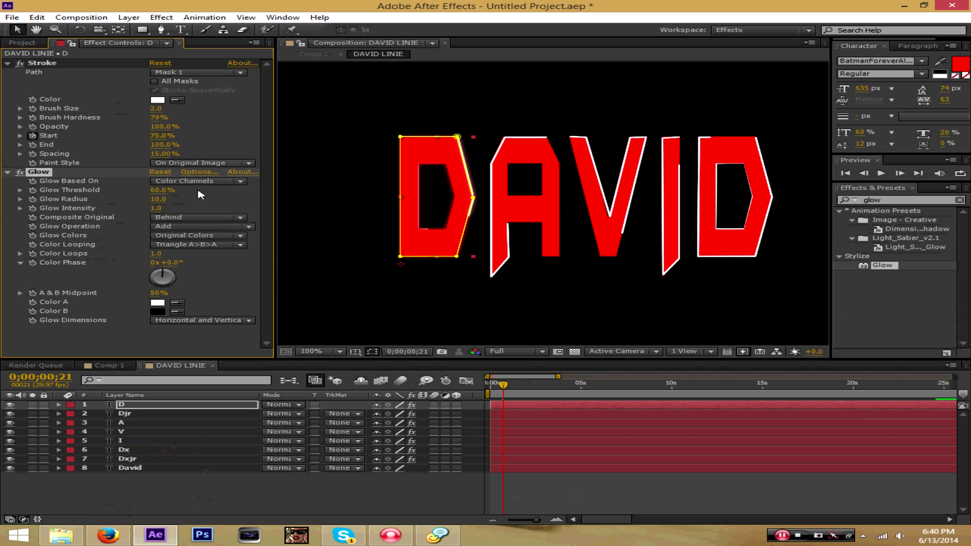
scroll(423, 201, up, 2)
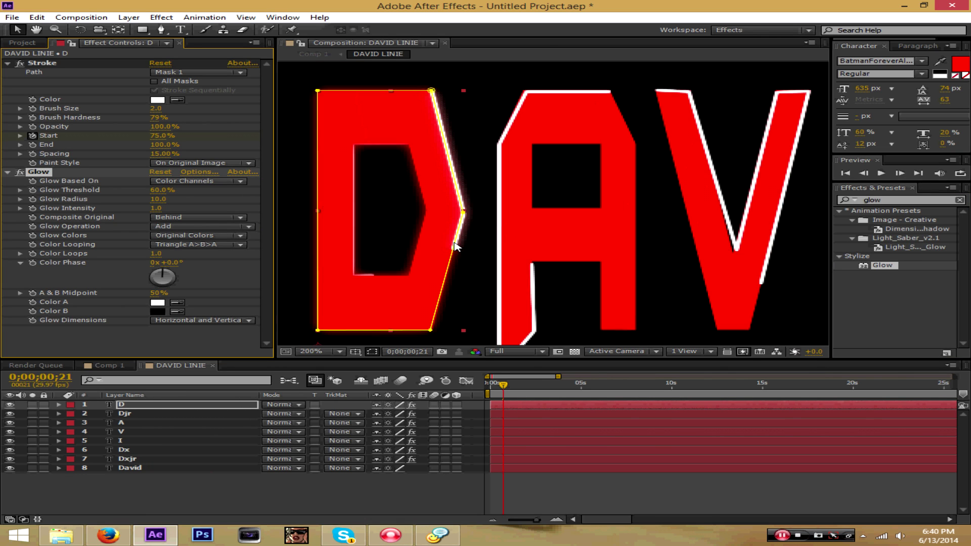
Rewind to the start, show D's effects, scrub Glow Threshold, then reset it to 60%.
drag(509, 395, 490, 396)
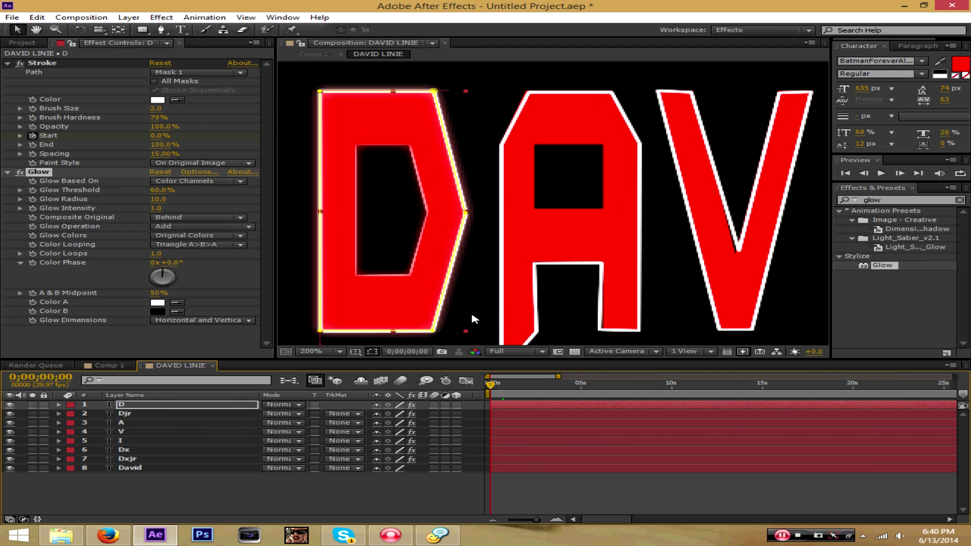
click(601, 281)
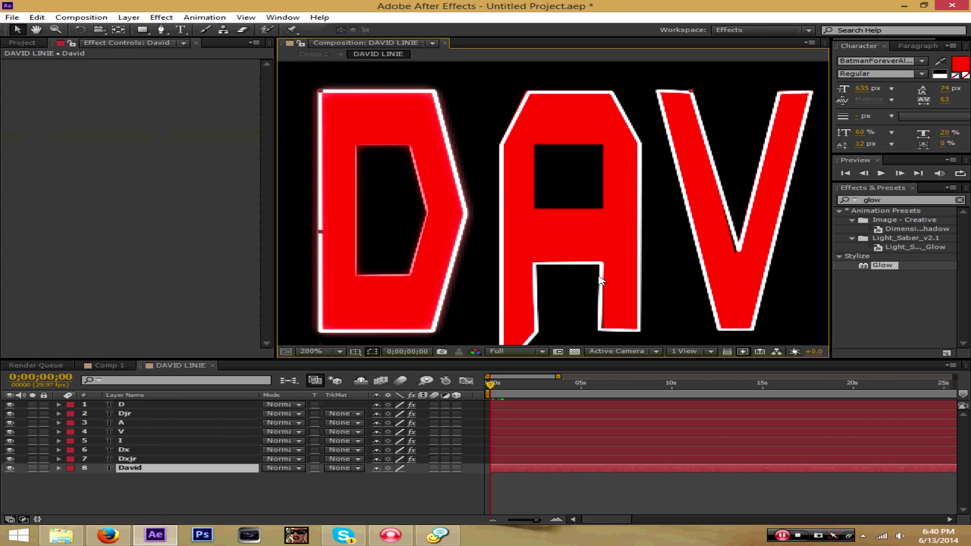
click(121, 405)
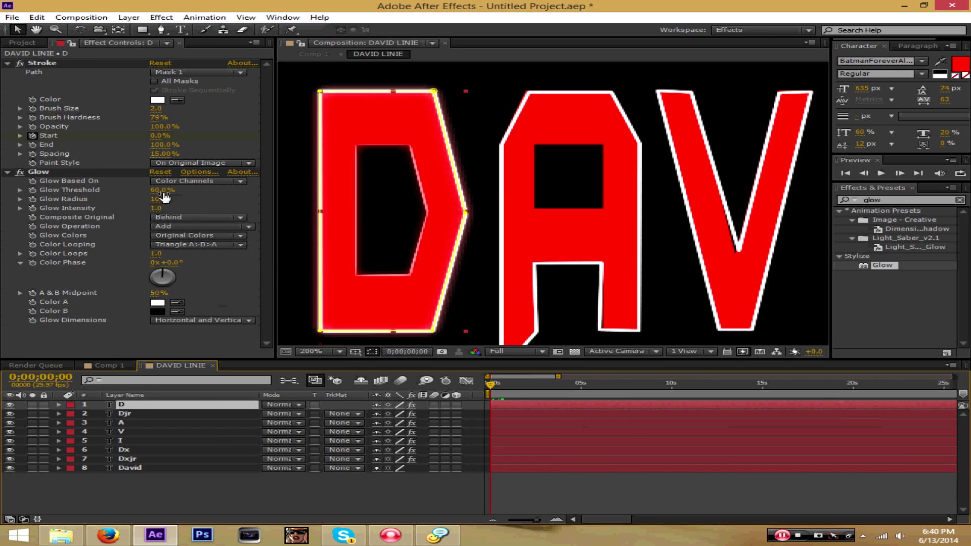
drag(158, 194, 235, 197)
right_click(154, 190)
click(256, 267)
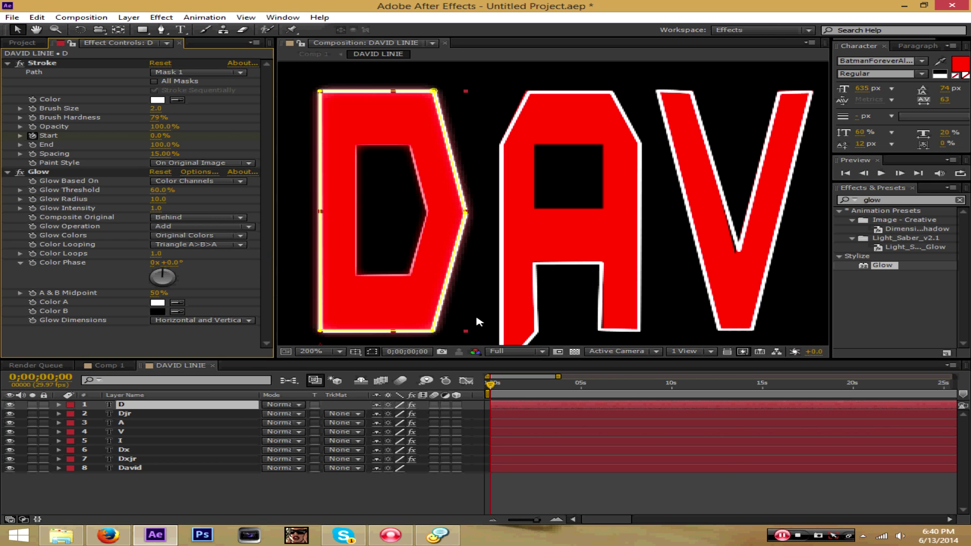
Apply the same Glow effect to the Djr, A, V and Dx letter layers.
drag(884, 267, 182, 414)
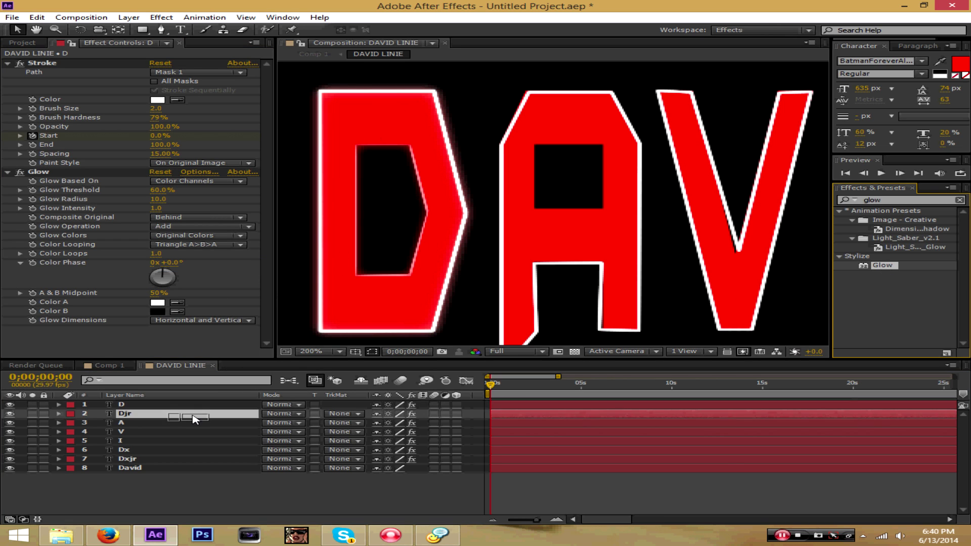
drag(883, 267, 184, 422)
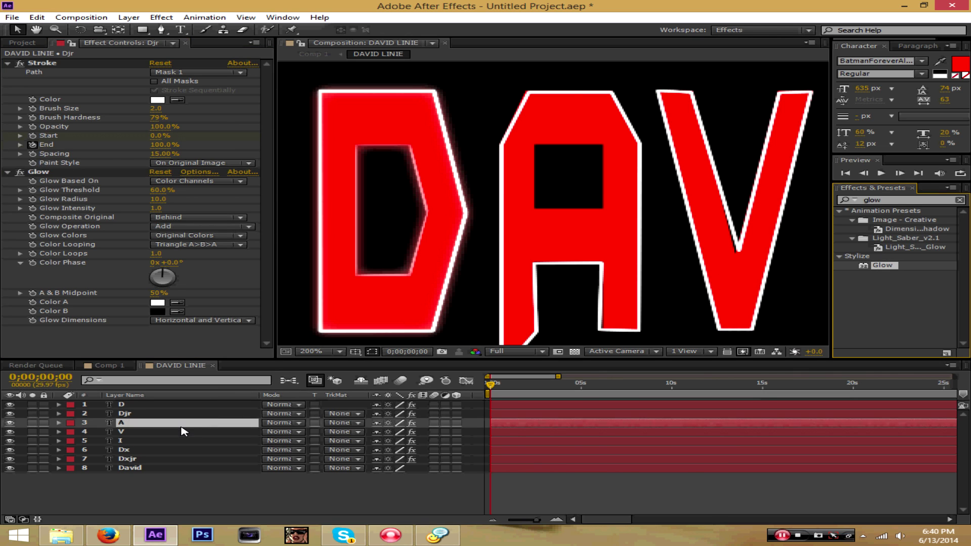
drag(884, 267, 183, 451)
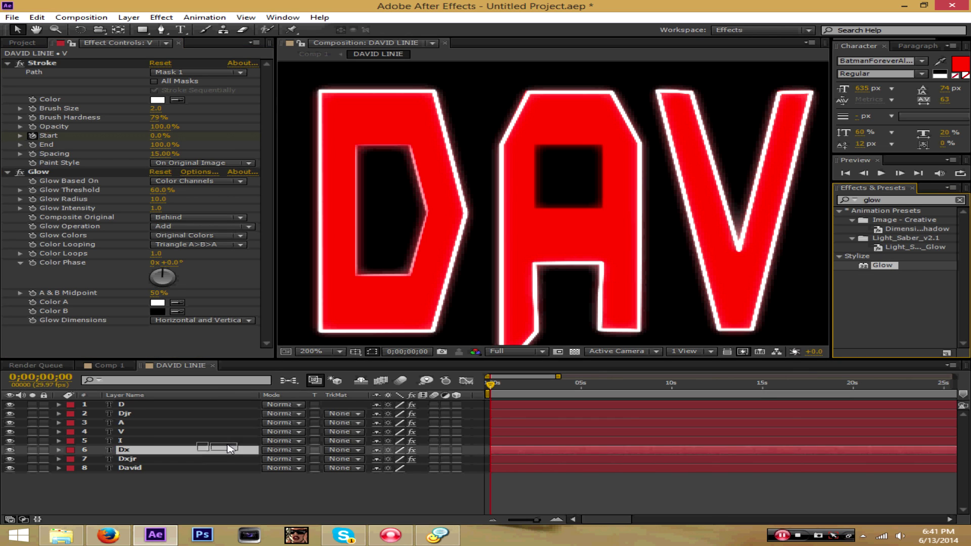
mouse_move(882, 267)
mouse_down()
mouse_move(864, 342)
mouse_move(180, 459)
mouse_up()
scroll(771, 208, down, 1)
scroll(708, 212, down, 2)
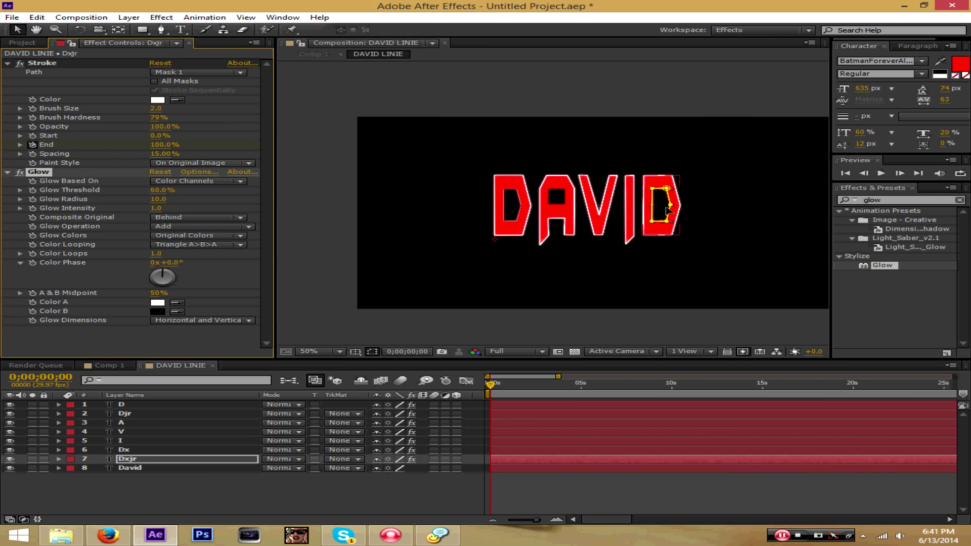
scroll(632, 215, up, 2)
Preview the glowing outline animation of DAVID, stopping and replaying it once.
drag(611, 216, 600, 217)
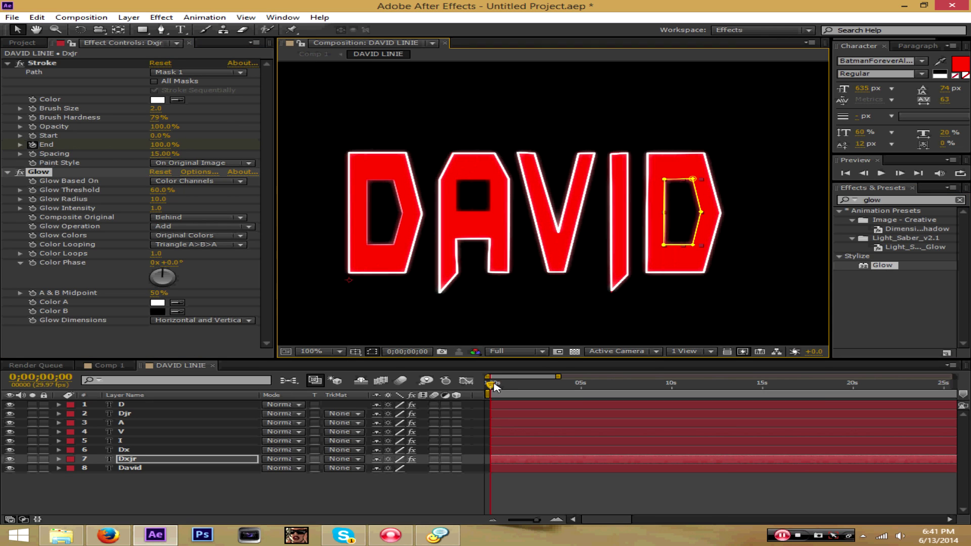
key(space)
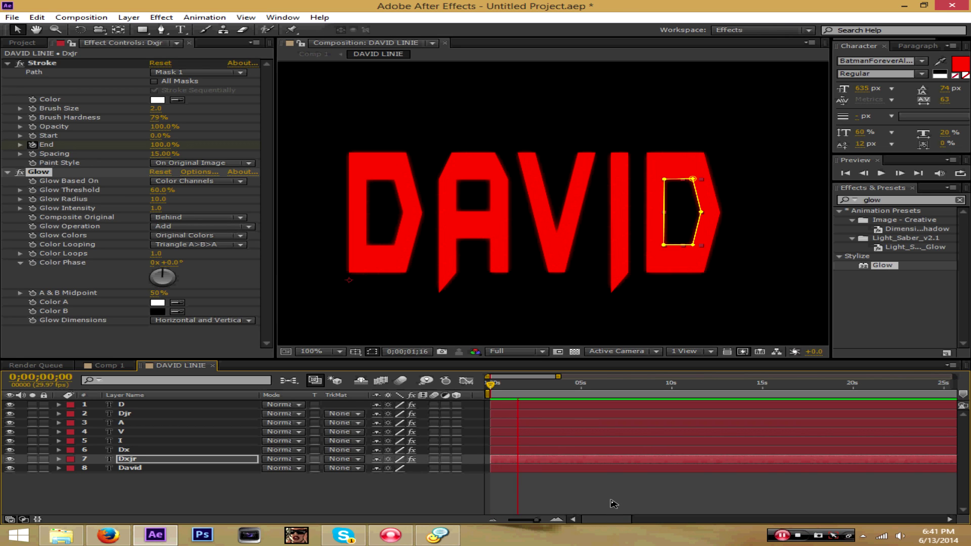
key(space)
key(space)
key(space)
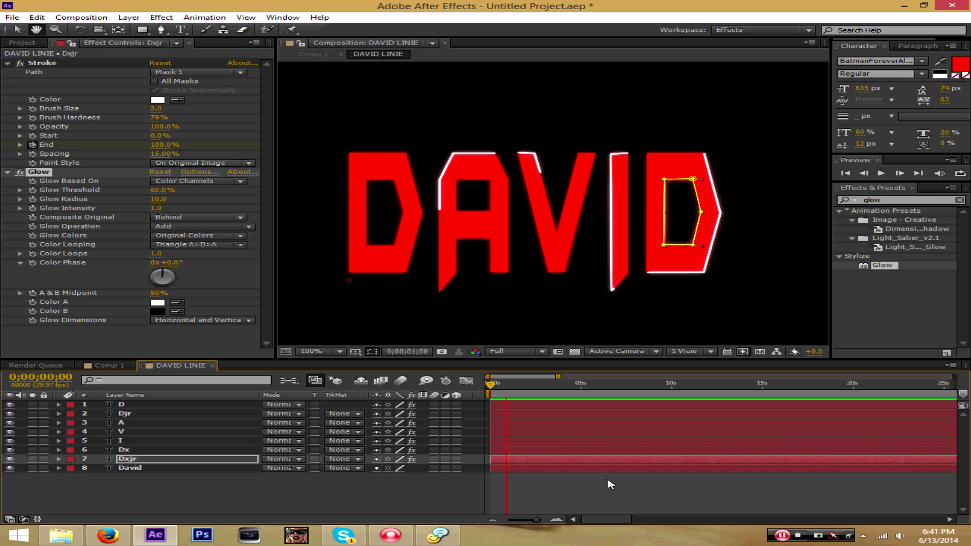
key(space)
Return the playhead to frame 0, deselect the Dxjr layer, and bring Skype's chat forward.
drag(510, 387, 487, 387)
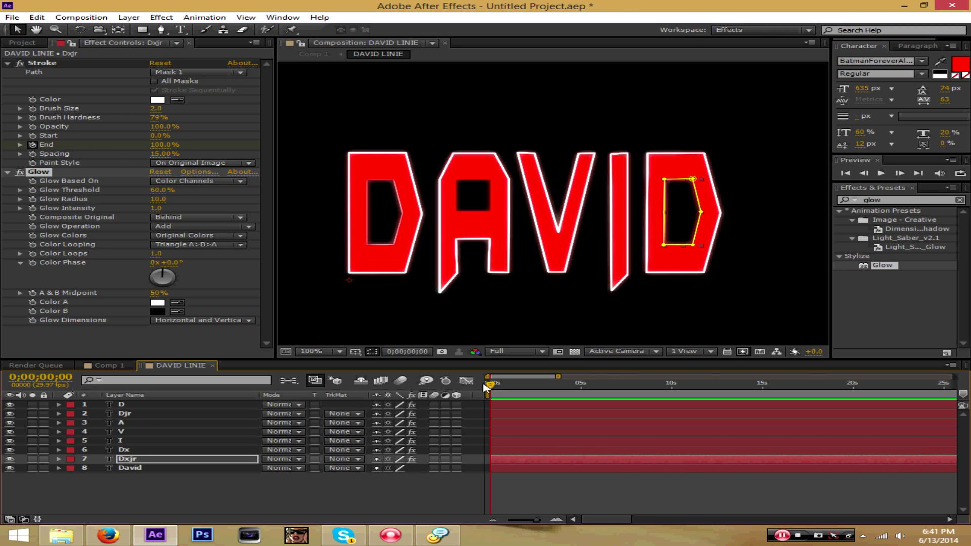
click(781, 311)
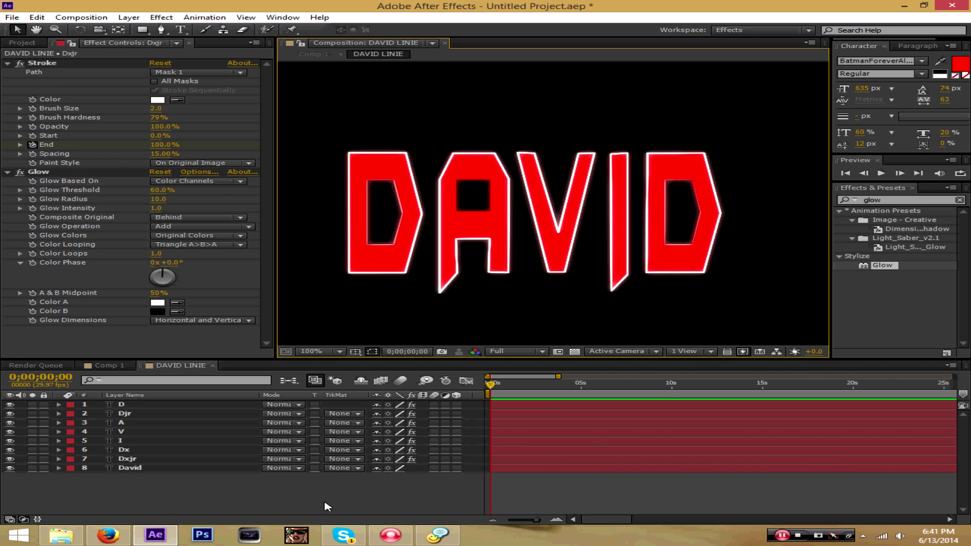
click(344, 535)
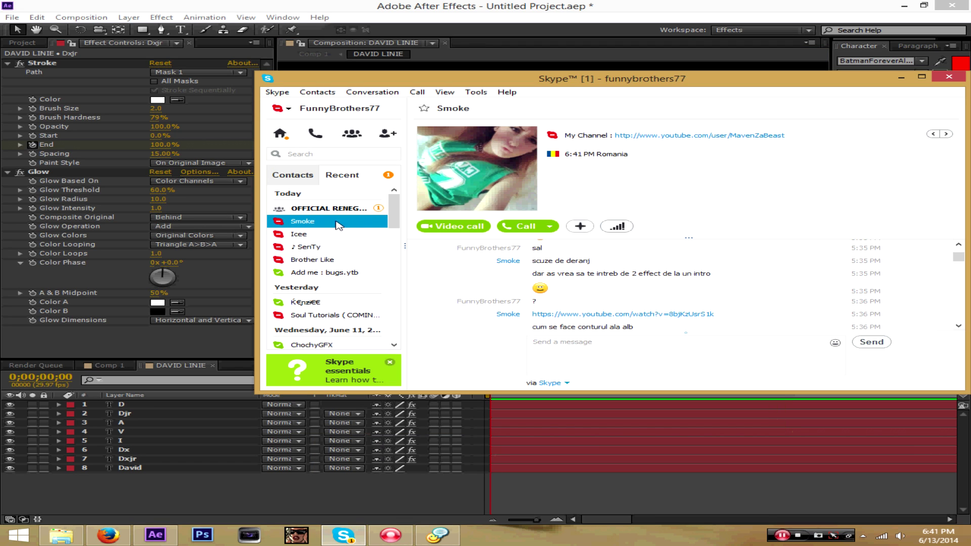
Open the YouTube video shared in the Skype chat in the browser.
mouse_move(457, 134)
drag(625, 325, 767, 329)
click(769, 329)
click(643, 313)
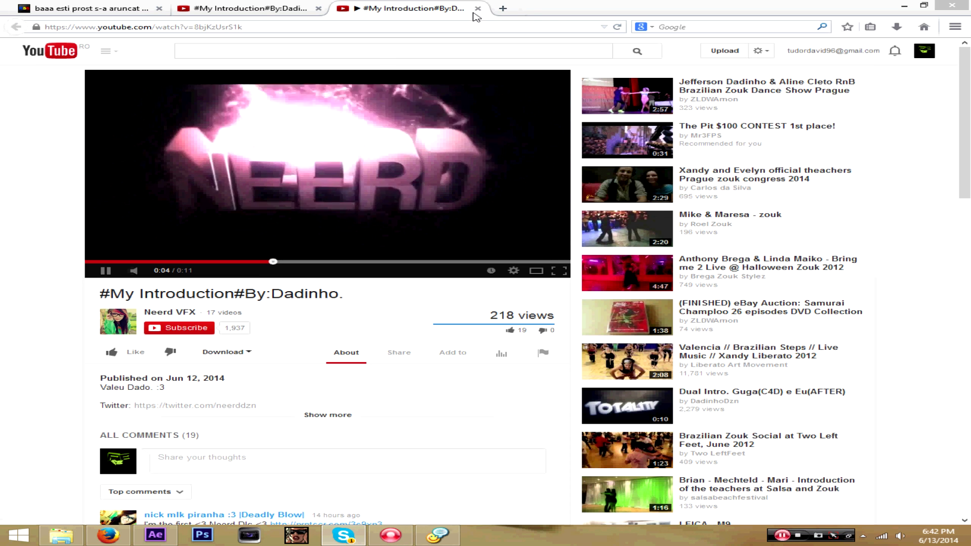
Close the duplicate video tab, minimize Firefox, and start a reply in Skype's message box.
click(477, 9)
click(904, 5)
click(633, 352)
text(NU STIU MA)
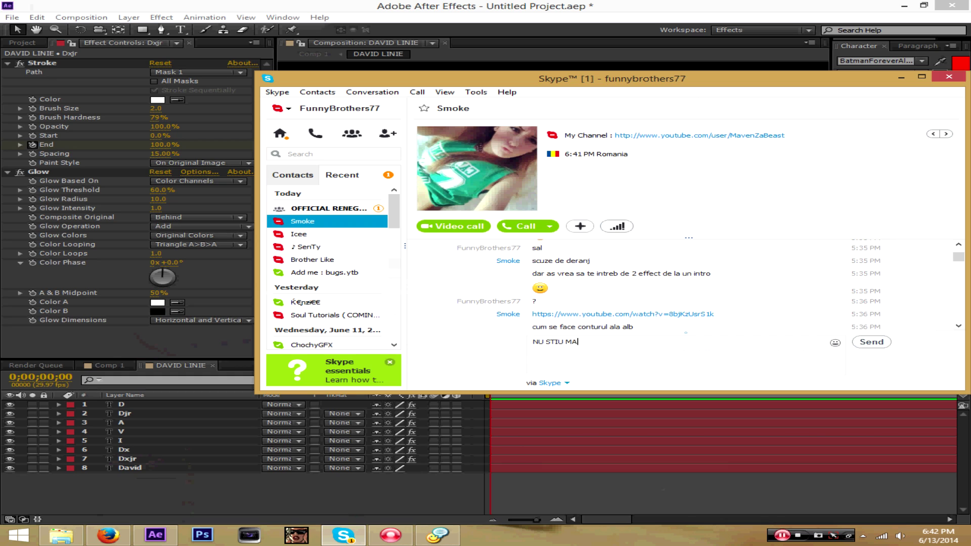
Enter 'DOARE' in the reply box, then delete the last sent message with Remove Message.
text(DOARE'N C)
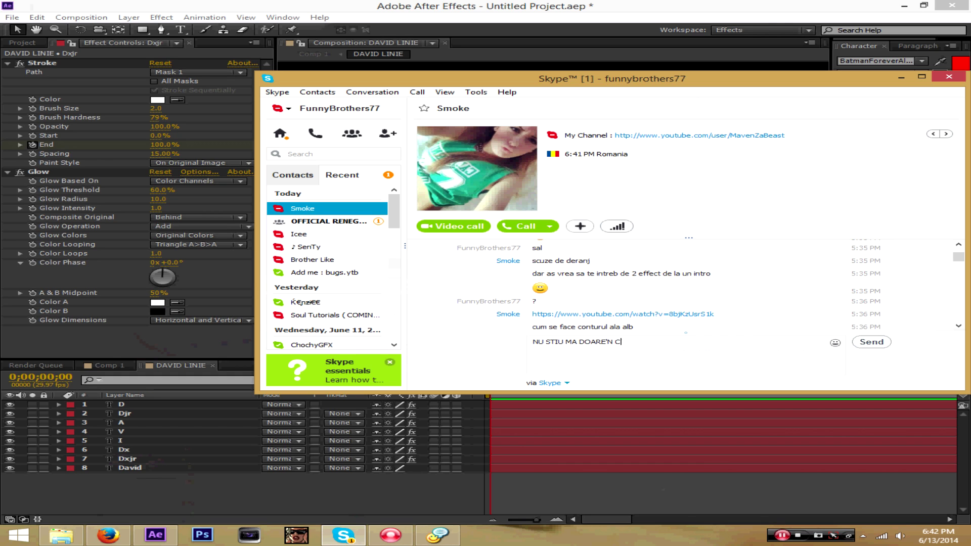
key(Return)
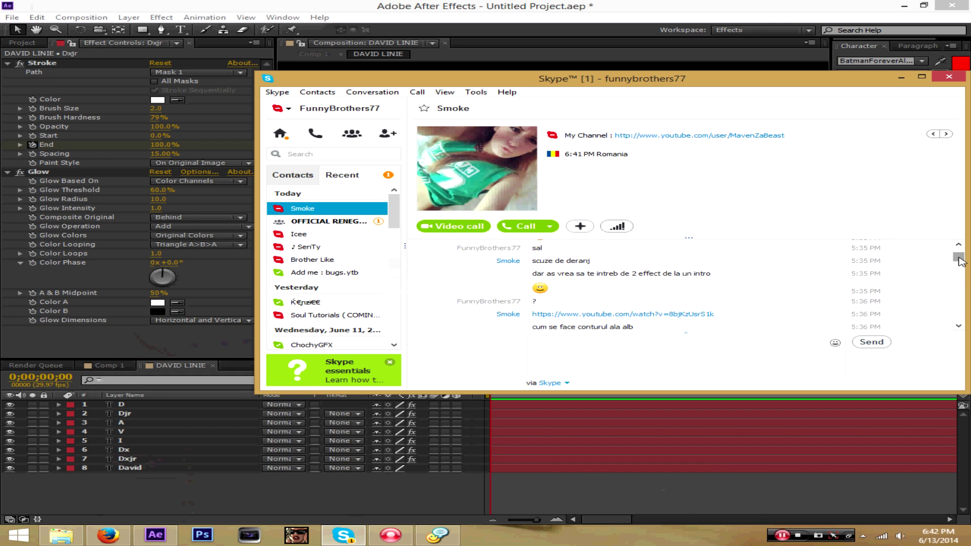
drag(959, 260, 959, 316)
right_click(573, 326)
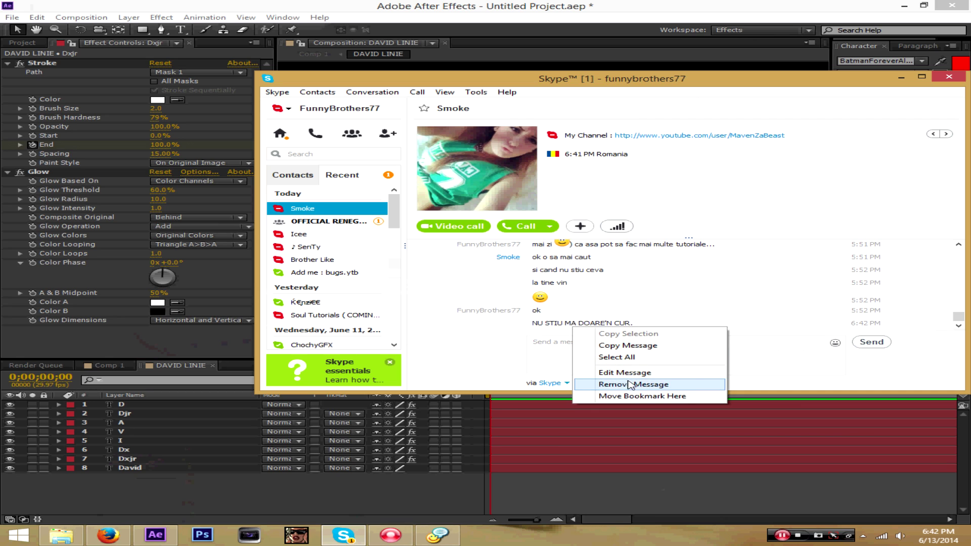
click(630, 386)
Scroll back up the chat and return to the After Effects window.
drag(959, 317, 966, 283)
scroll(795, 302, up, 5)
scroll(745, 314, up, 3)
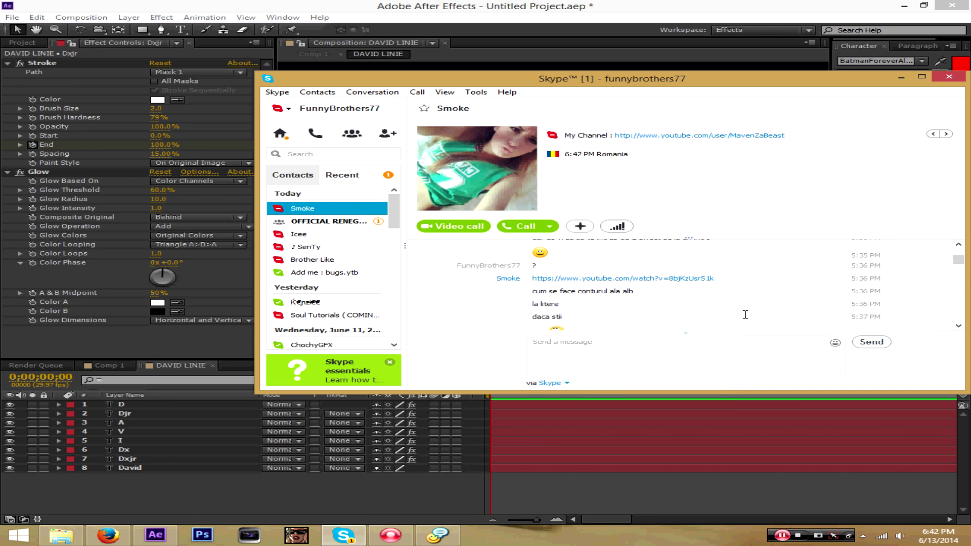
click(313, 5)
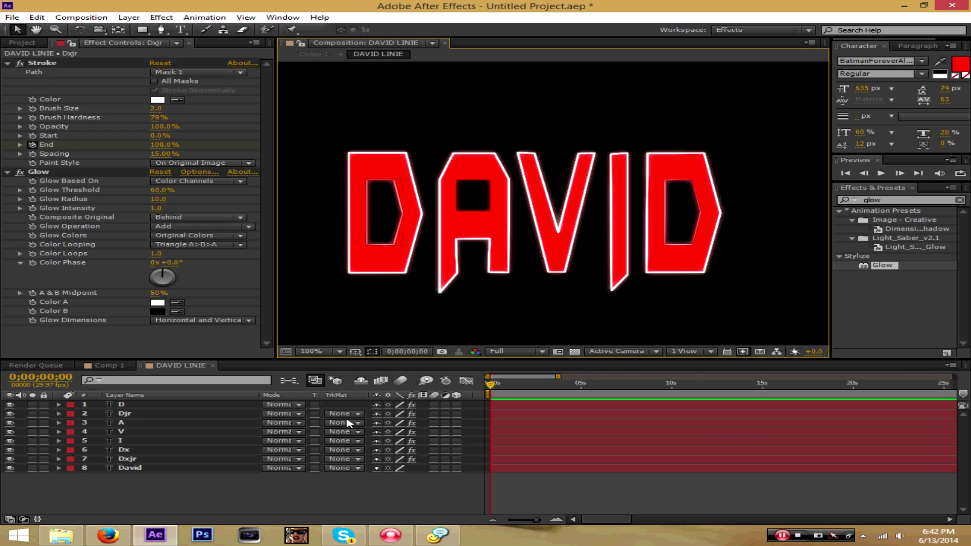
click(781, 537)
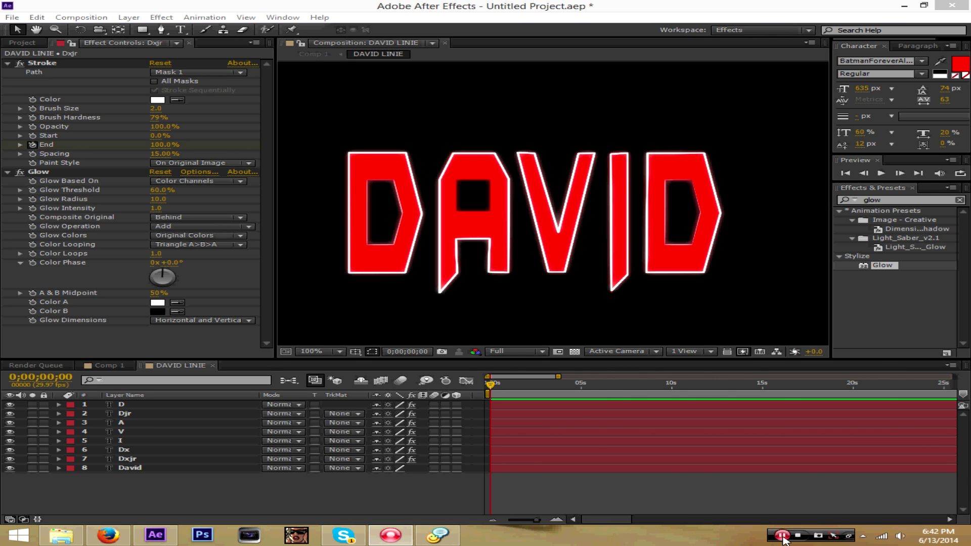